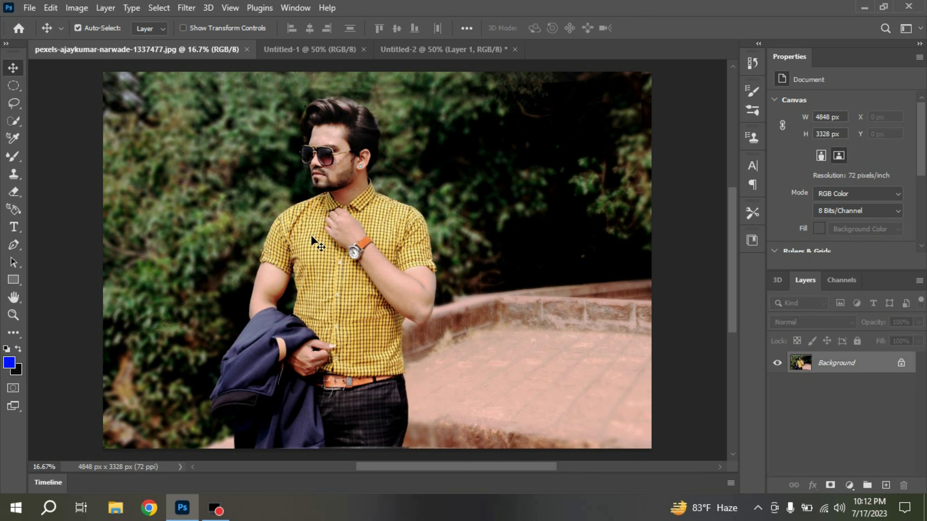
- Check the marbled image in Untitled-2, then return to the blank white Untitled-1 canvas
click(305, 50)
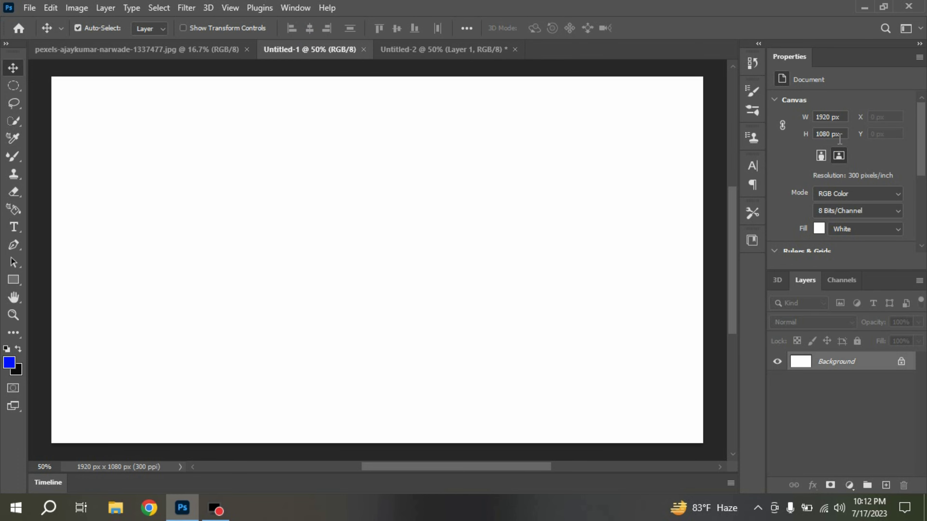
click(436, 51)
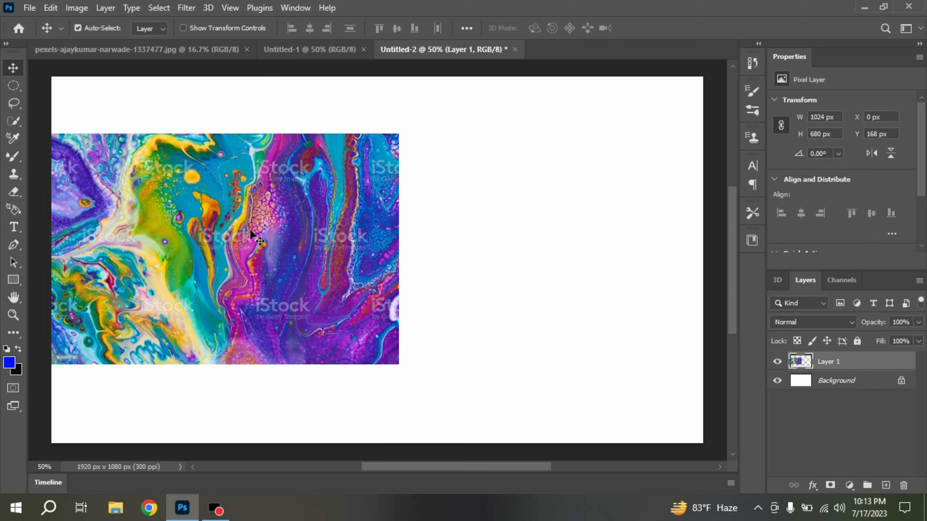
click(278, 49)
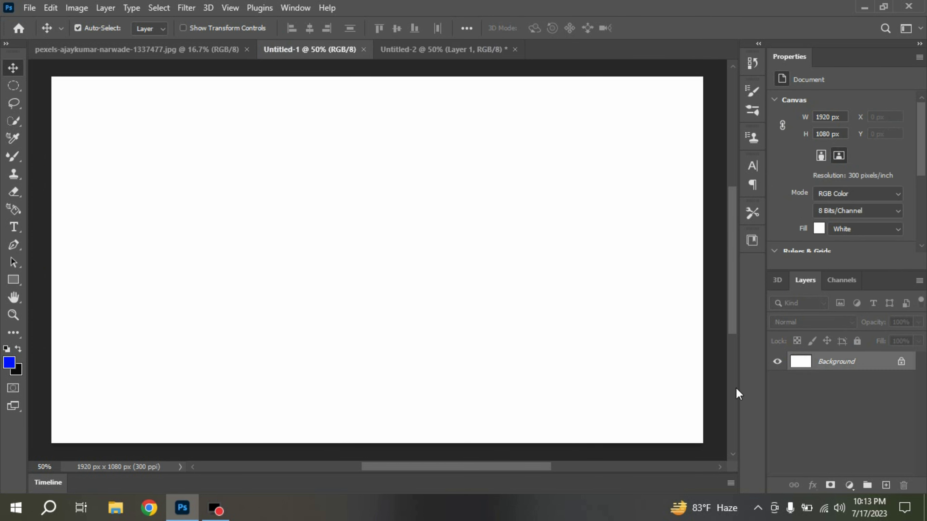
- Convert the Background into Layer 0 and set the foreground colour to red ff0000
double_click(836, 367)
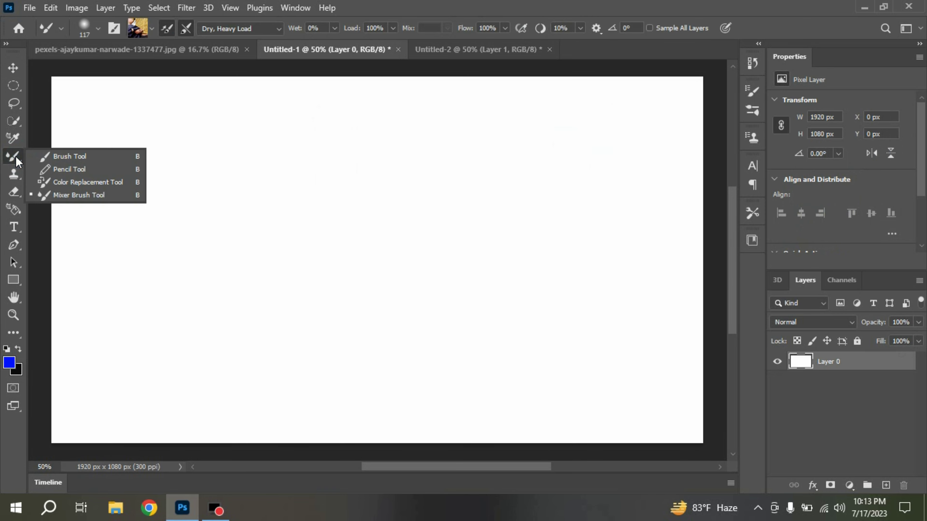
click(58, 158)
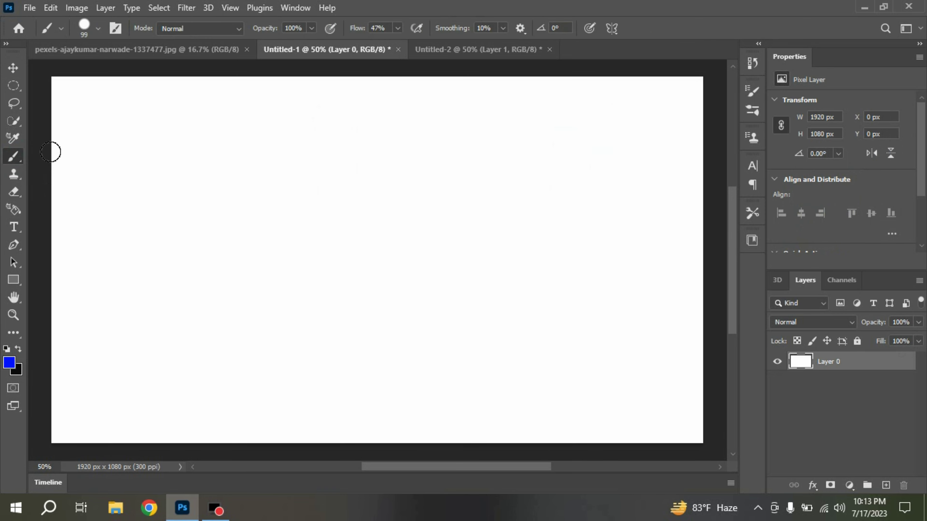
click(10, 363)
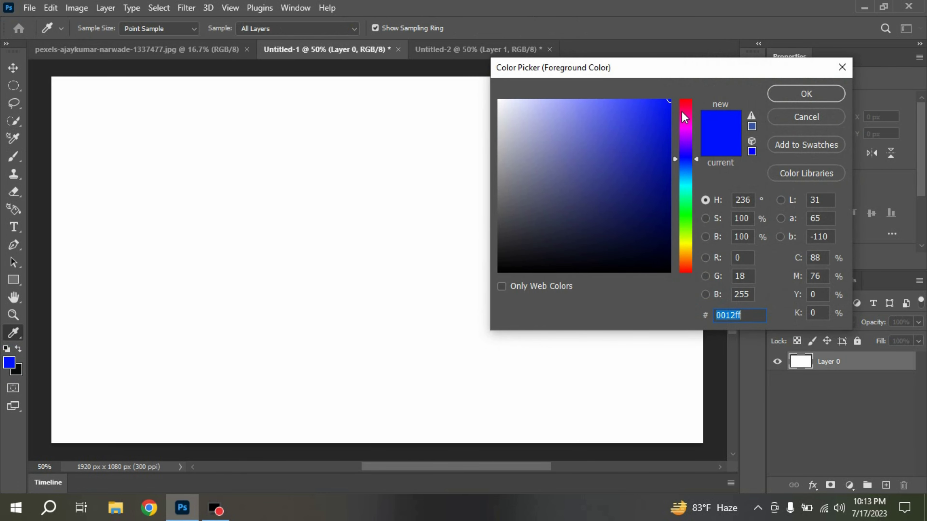
drag(682, 113, 693, 92)
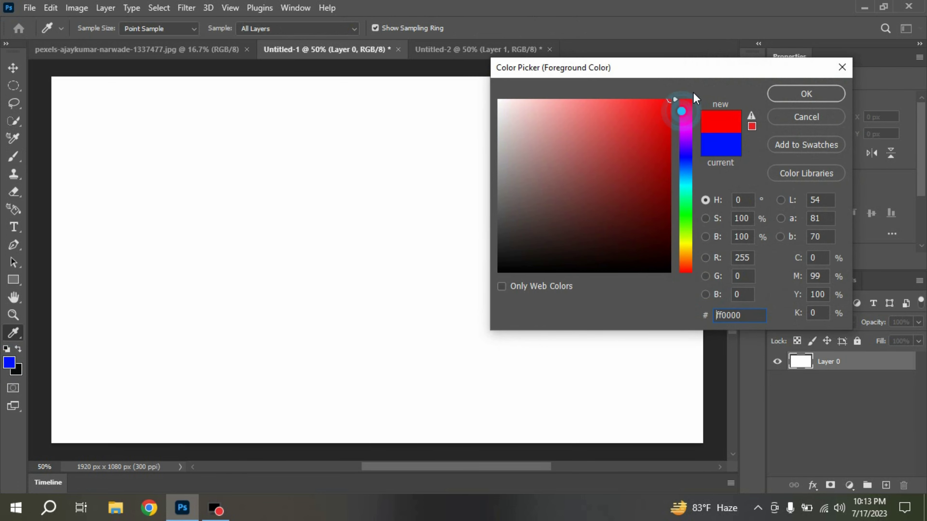
click(776, 91)
- Choose the Hard Round Pressure Size brush, adjust its roundness, and size it to 124 px
click(98, 27)
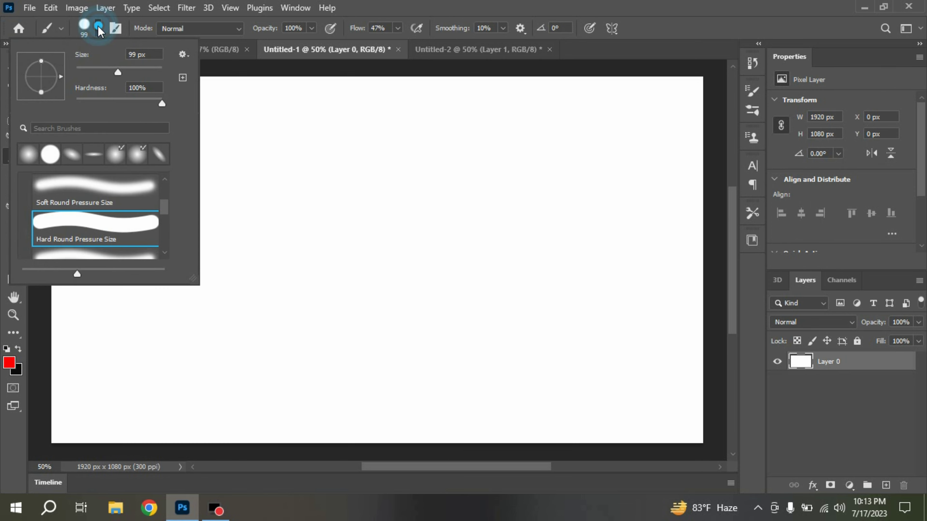
scroll(80, 240, down, 1)
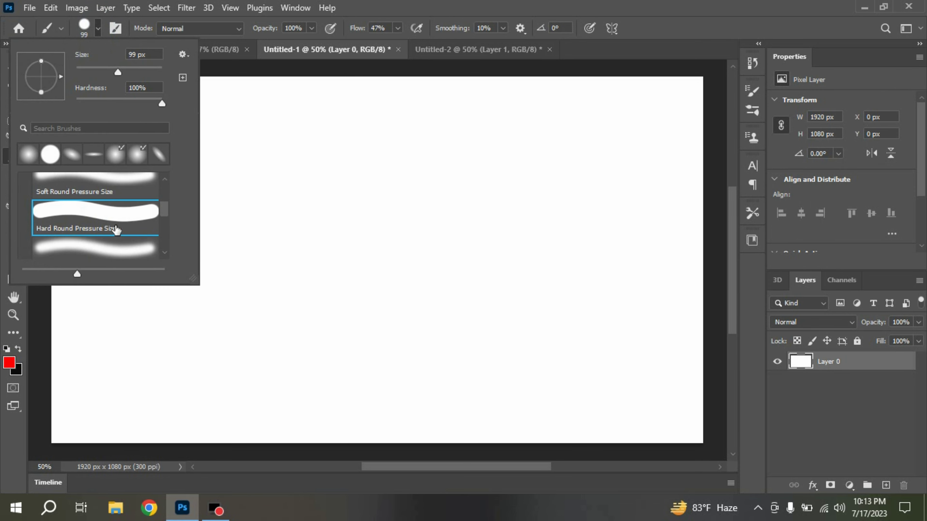
click(126, 230)
drag(41, 61, 43, 66)
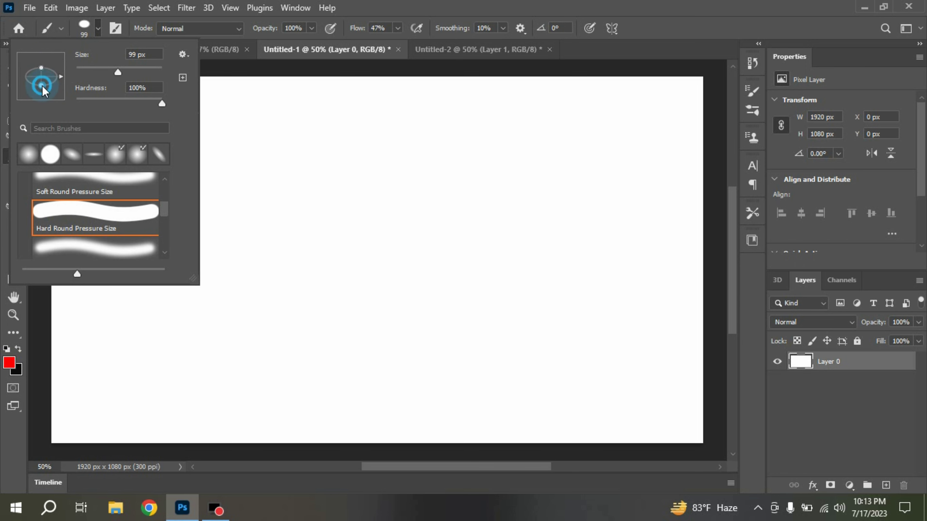
drag(42, 85, 42, 89)
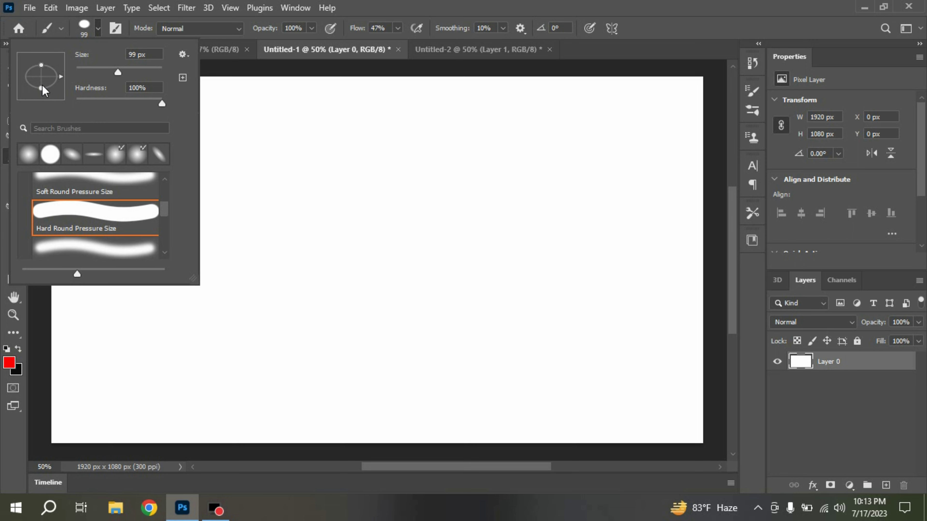
drag(118, 71, 125, 72)
click(383, 6)
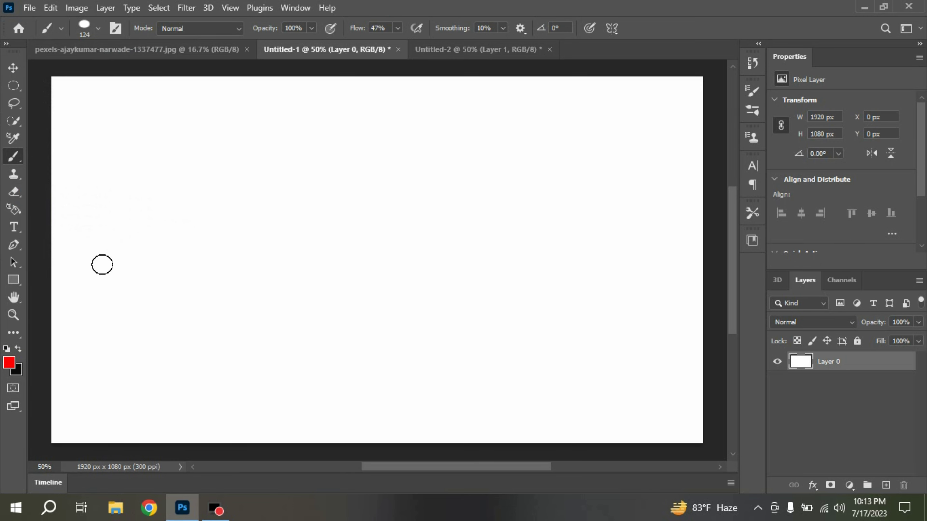
- Paint a red oval, then a cyan oval overlapping it
mouse_move(102, 245)
mouse_down()
mouse_move(114, 253)
mouse_move(98, 244)
mouse_up()
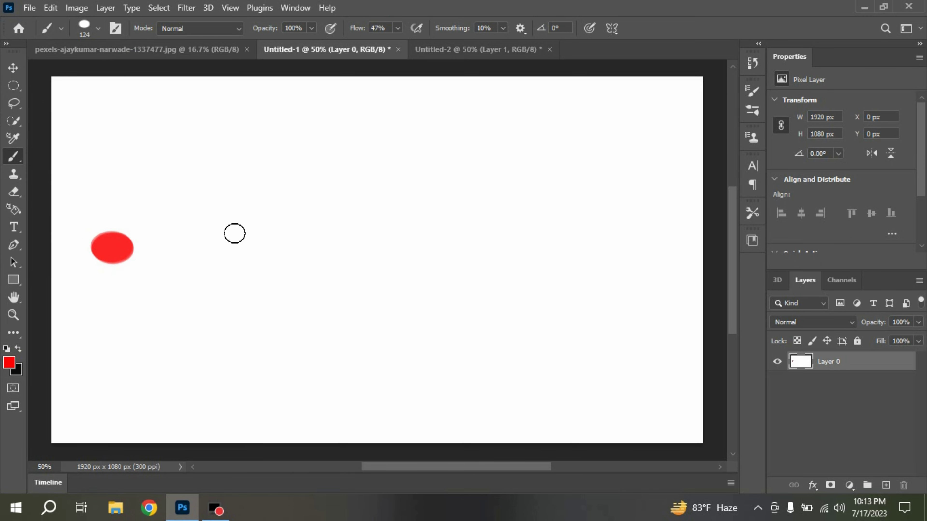
click(8, 363)
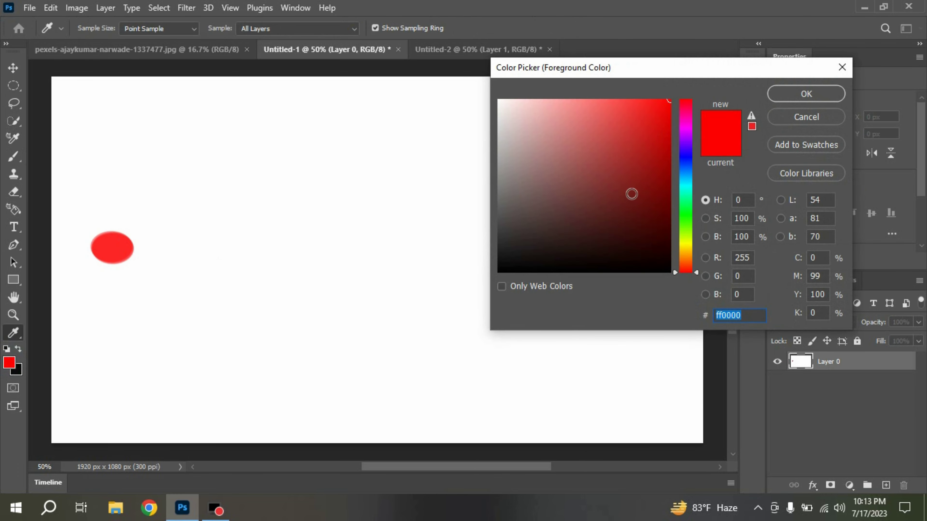
click(684, 185)
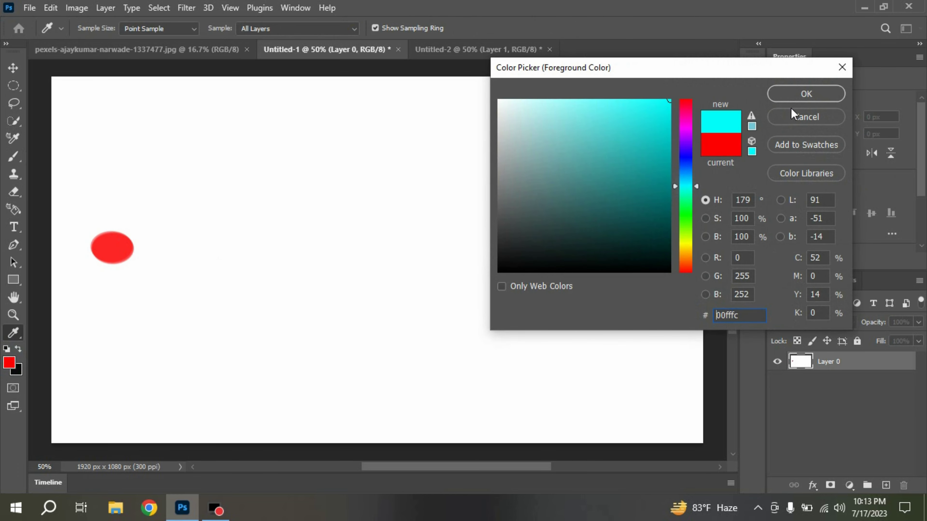
click(797, 96)
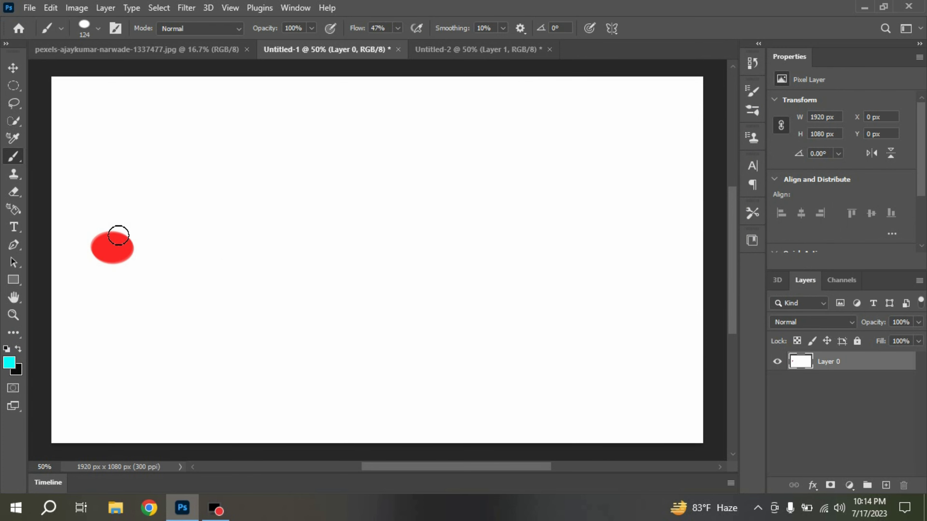
mouse_move(118, 235)
mouse_down()
mouse_move(129, 244)
mouse_move(119, 235)
mouse_move(130, 229)
mouse_up()
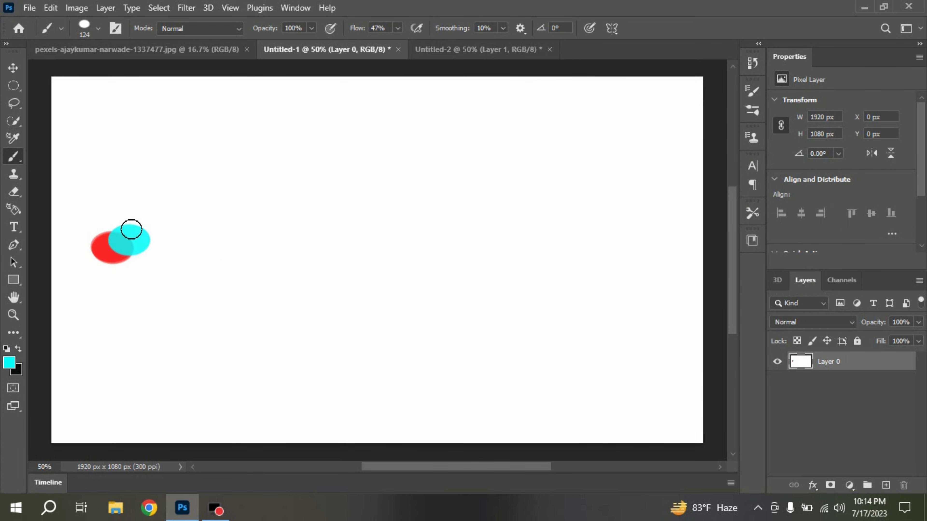
- Paint a yellow oval below the red and cyan ones, undoing the stray paint
click(9, 362)
click(688, 243)
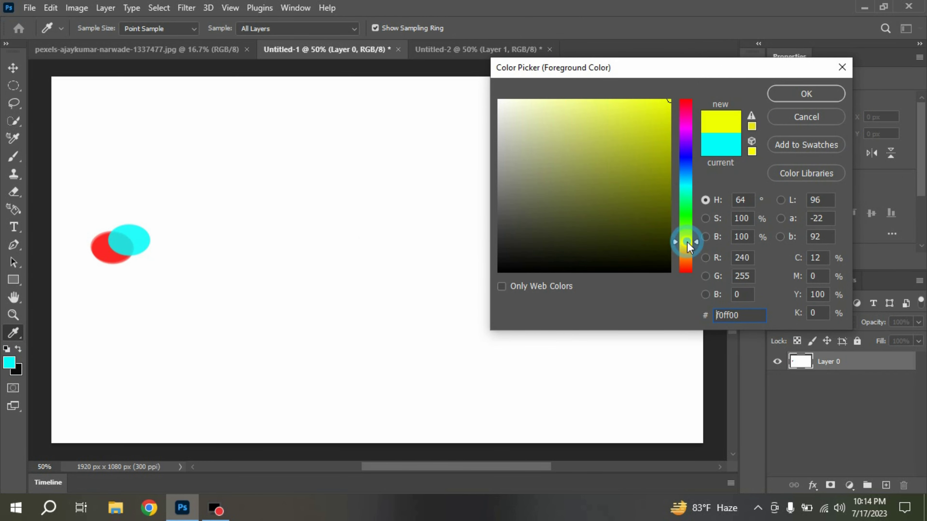
click(795, 94)
key(b)
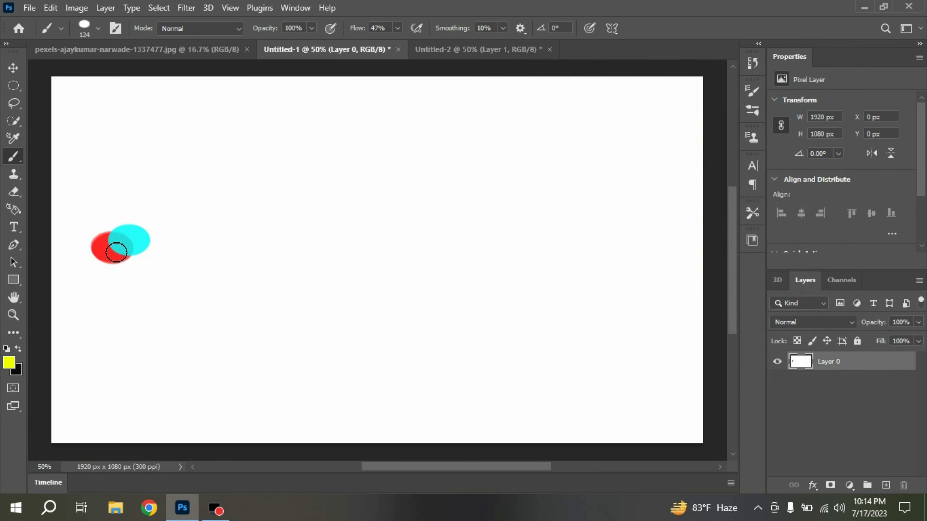
mouse_move(115, 244)
mouse_down()
mouse_move(128, 259)
mouse_move(115, 252)
mouse_up()
key(ctrl+z)
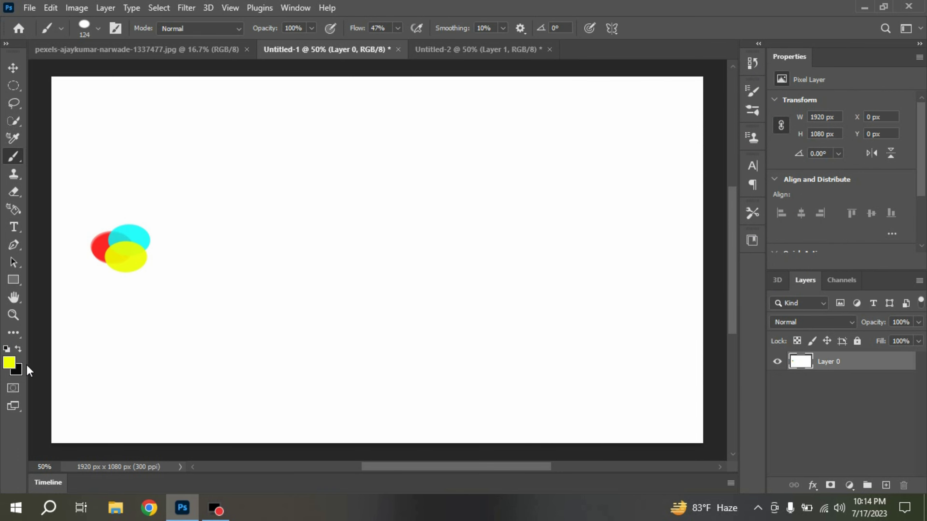
- Switch to blue and paint an oval overlapping the red, cyan and yellow ovals
click(11, 370)
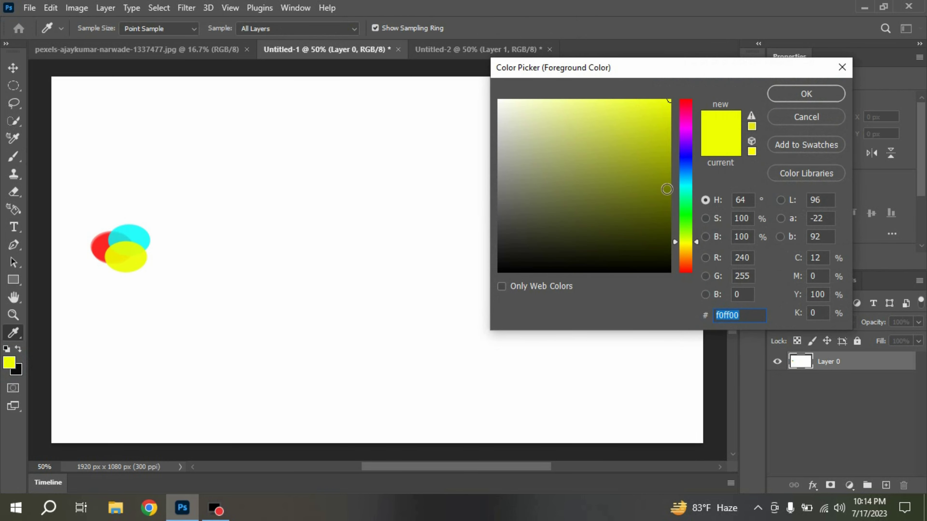
click(686, 158)
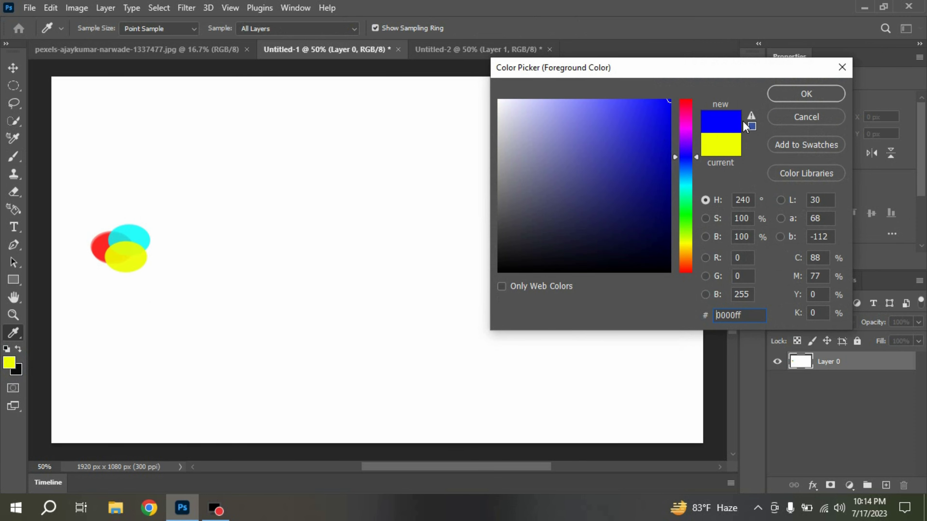
click(788, 93)
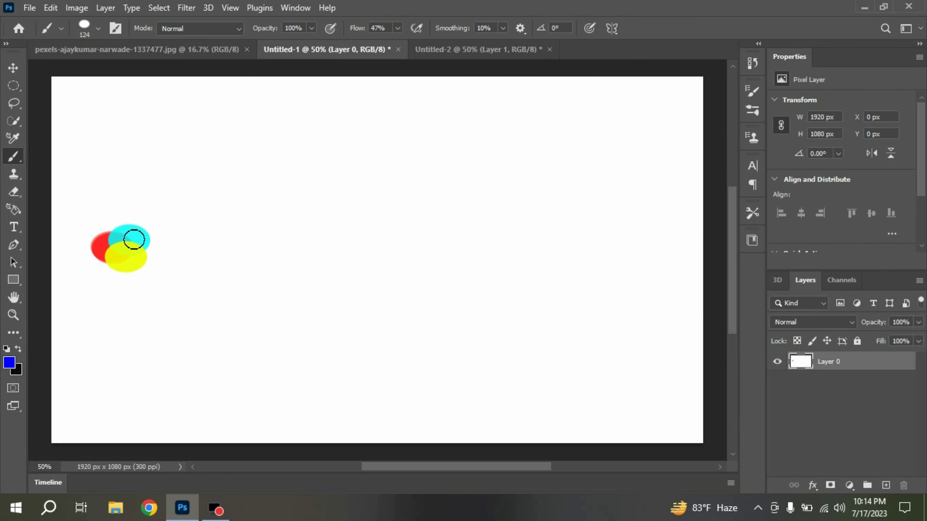
drag(134, 239, 146, 244)
key(shift+b)
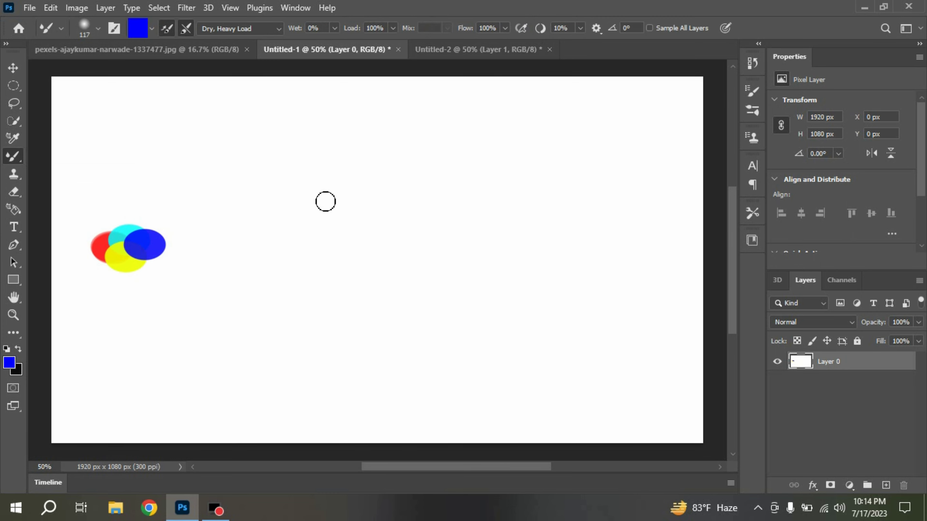
- Load the Mixer Brush from the ovals with Dry, Heavy Load and paint long wavy blended strokes
alt+click(124, 247)
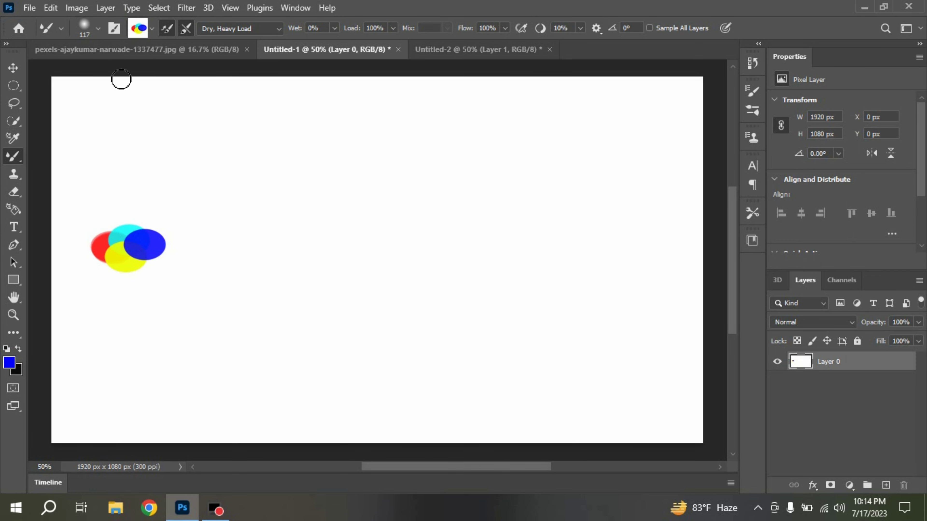
click(257, 30)
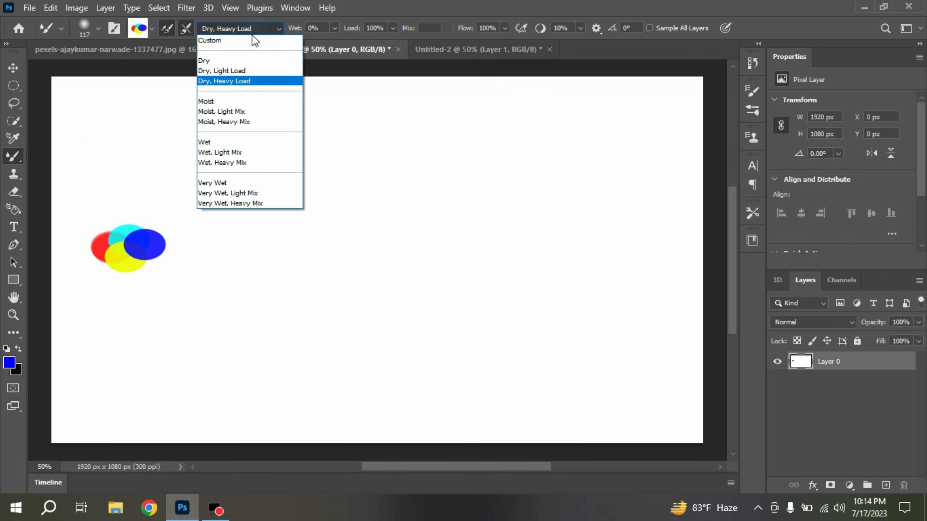
click(234, 80)
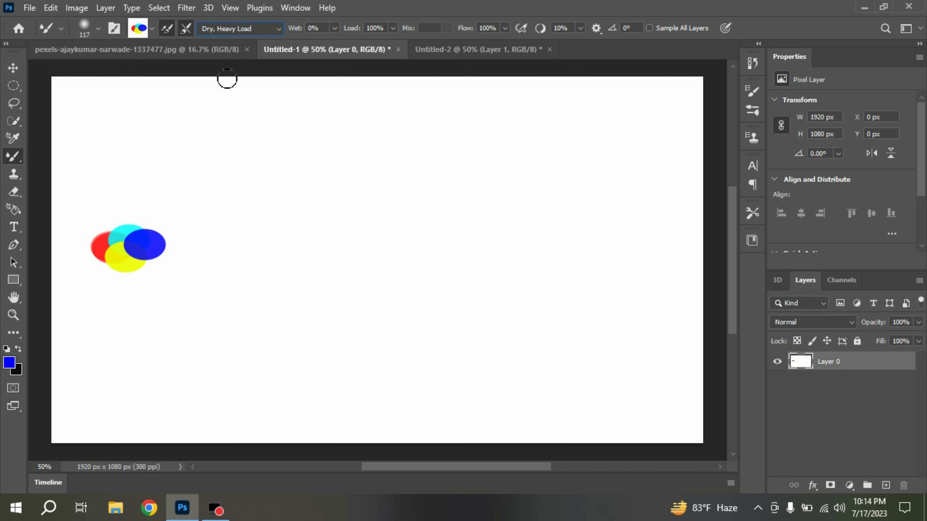
mouse_move(153, 180)
mouse_down()
mouse_move(166, 147)
mouse_move(215, 138)
mouse_move(247, 151)
mouse_move(259, 182)
mouse_move(296, 213)
mouse_move(432, 189)
mouse_move(465, 163)
mouse_move(550, 167)
mouse_move(578, 202)
mouse_move(557, 243)
mouse_move(471, 257)
mouse_move(394, 286)
mouse_move(343, 286)
mouse_move(309, 315)
mouse_move(230, 287)
mouse_move(215, 240)
mouse_move(184, 274)
mouse_move(162, 342)
mouse_move(145, 348)
mouse_up()
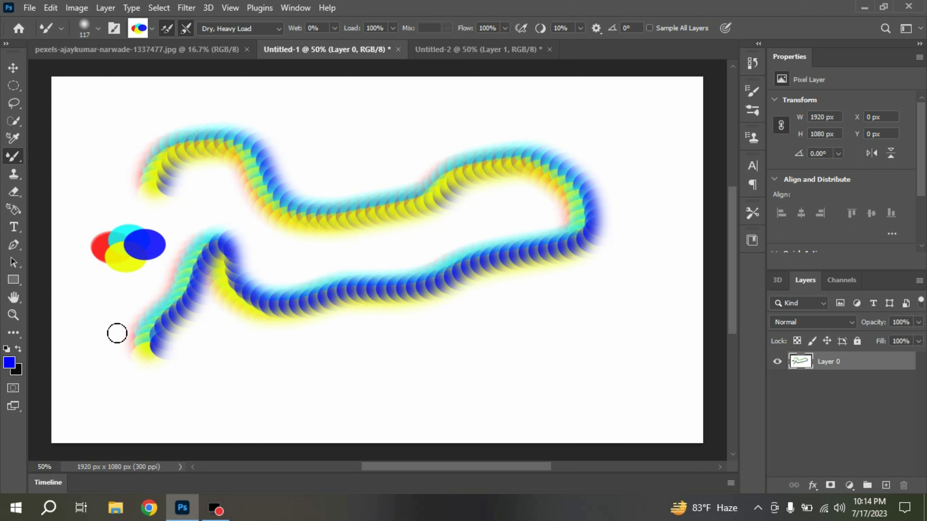
click(98, 28)
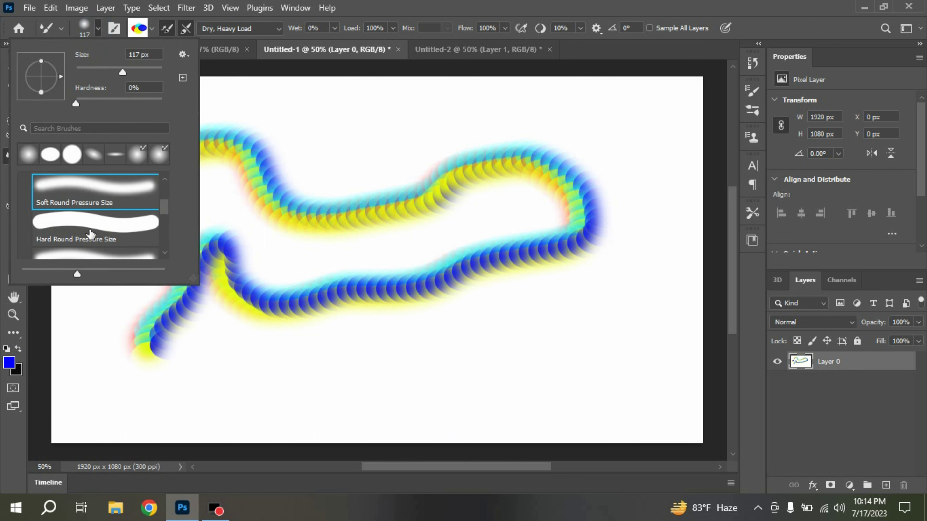
- Paint hard-round red and blue strokes at upper right, then a soft-round wave across the bottom
click(100, 241)
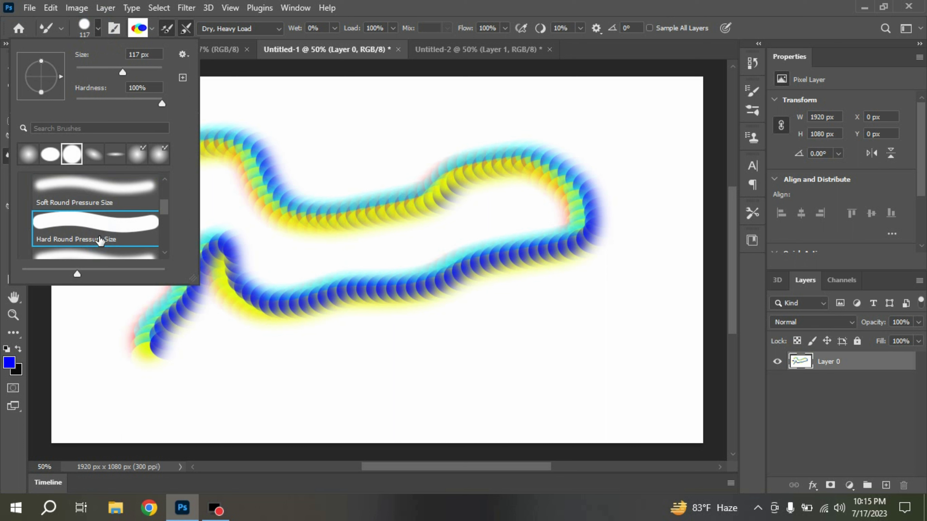
mouse_move(351, 153)
mouse_down()
mouse_move(434, 118)
mouse_move(544, 115)
mouse_move(595, 135)
mouse_move(623, 198)
mouse_move(637, 123)
mouse_move(616, 99)
mouse_move(537, 93)
mouse_up()
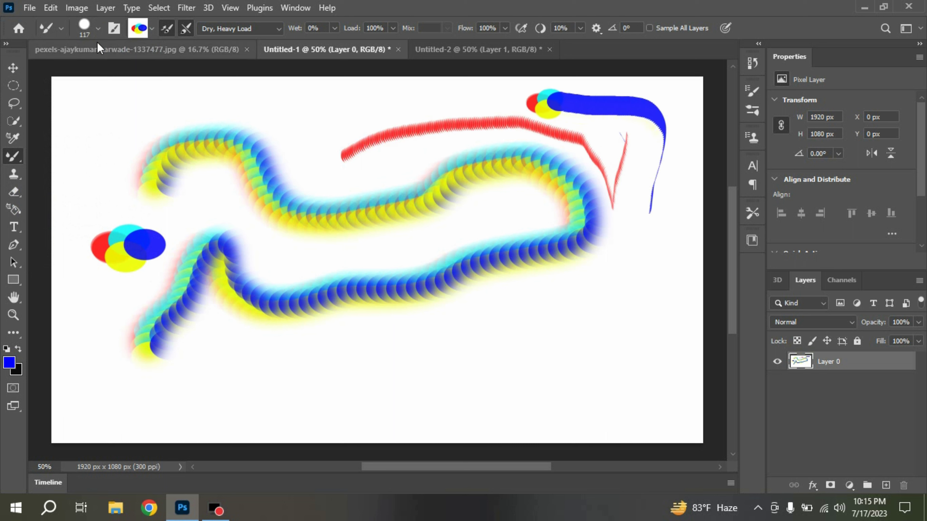
click(98, 28)
scroll(111, 224, up, 2)
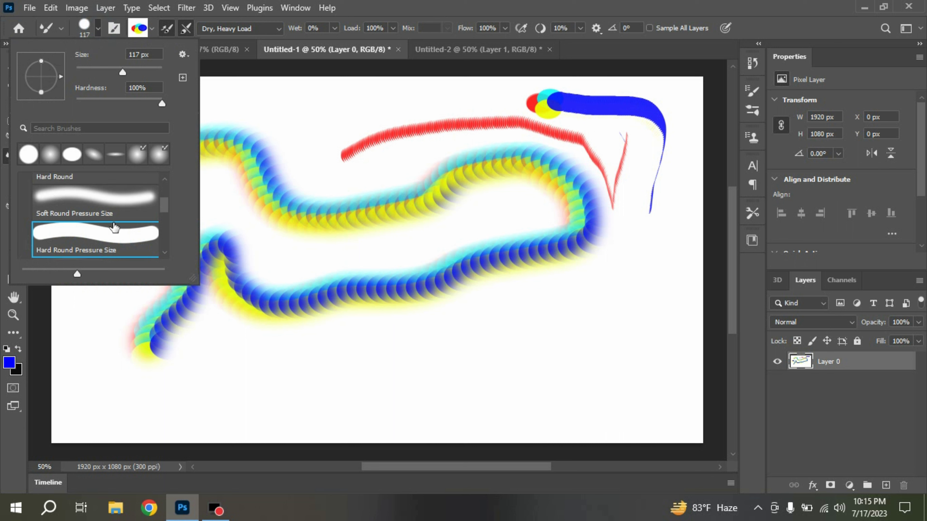
click(111, 224)
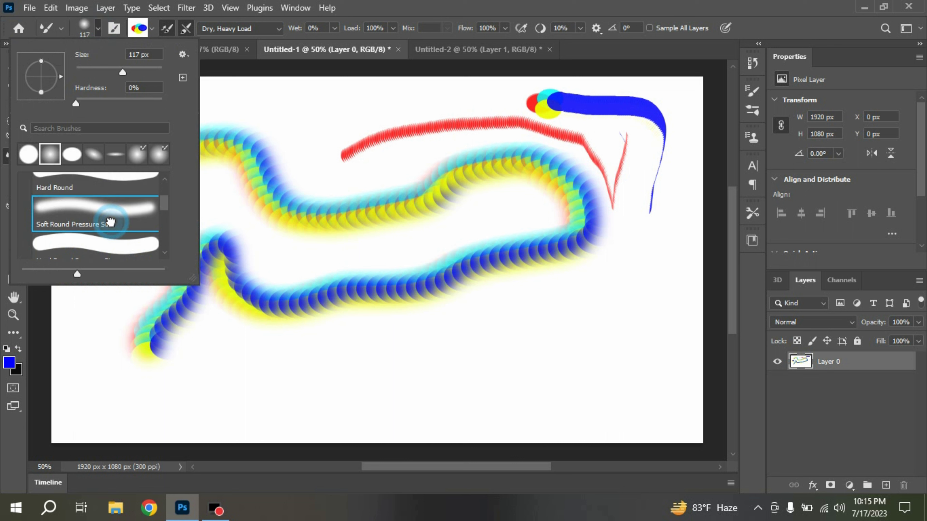
click(293, 375)
mouse_move(293, 375)
mouse_down()
mouse_move(386, 333)
mouse_move(477, 348)
mouse_move(616, 291)
mouse_up()
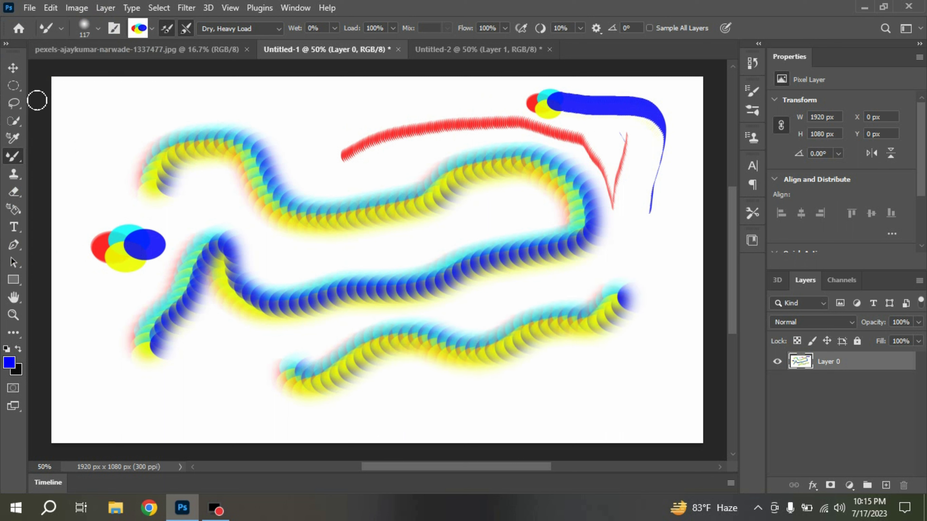
- Paint hard-round strokes through the middle, then a soft-round stroke looping up the left side
click(97, 28)
scroll(84, 235, up, 1)
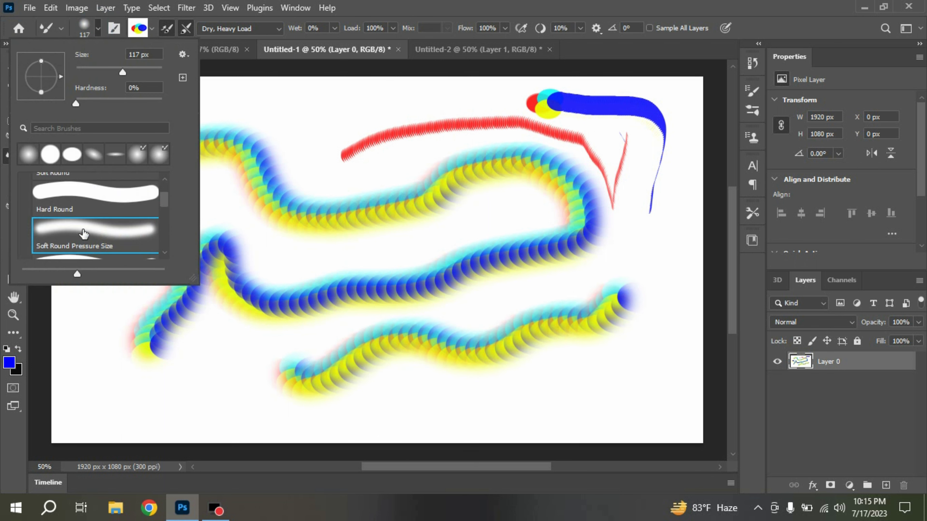
click(69, 197)
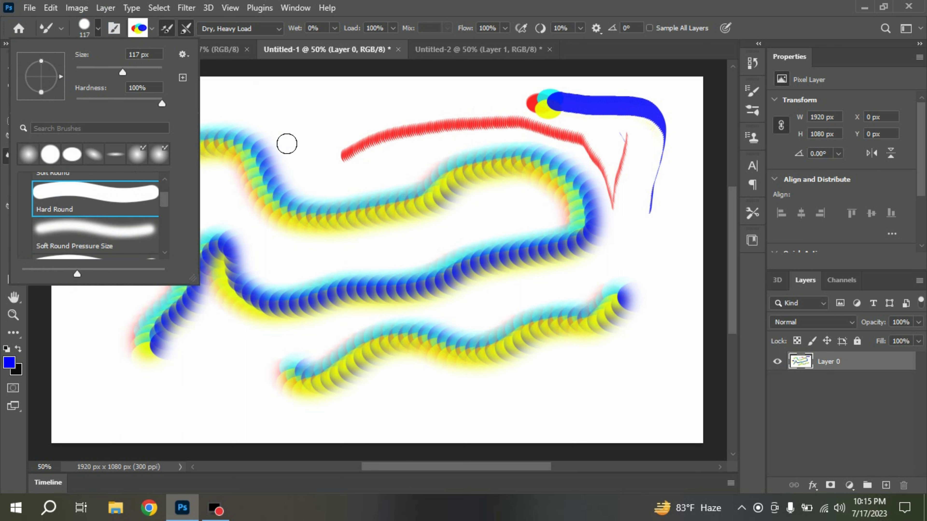
mouse_move(294, 132)
mouse_down()
mouse_move(294, 171)
mouse_move(329, 260)
mouse_move(248, 269)
mouse_move(110, 174)
mouse_move(163, 122)
mouse_move(378, 137)
mouse_move(434, 216)
mouse_up()
click(98, 28)
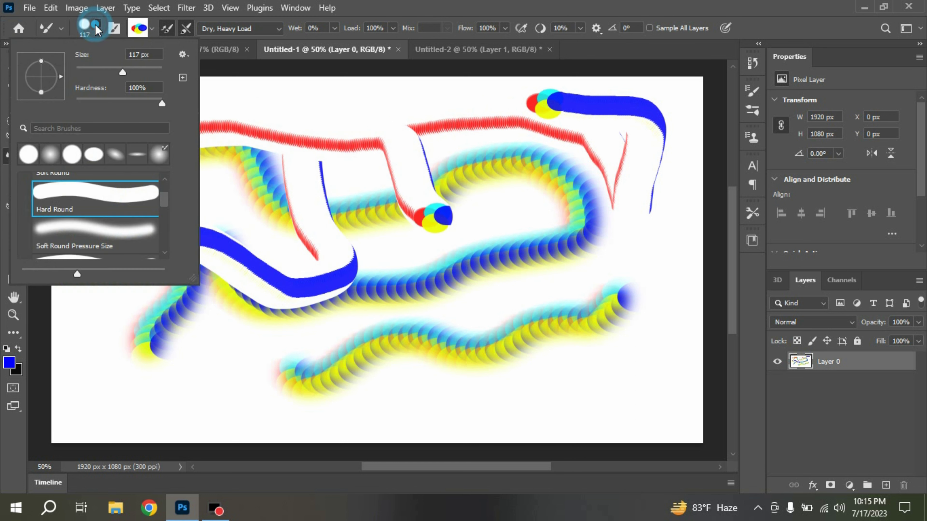
scroll(91, 217, up, 3)
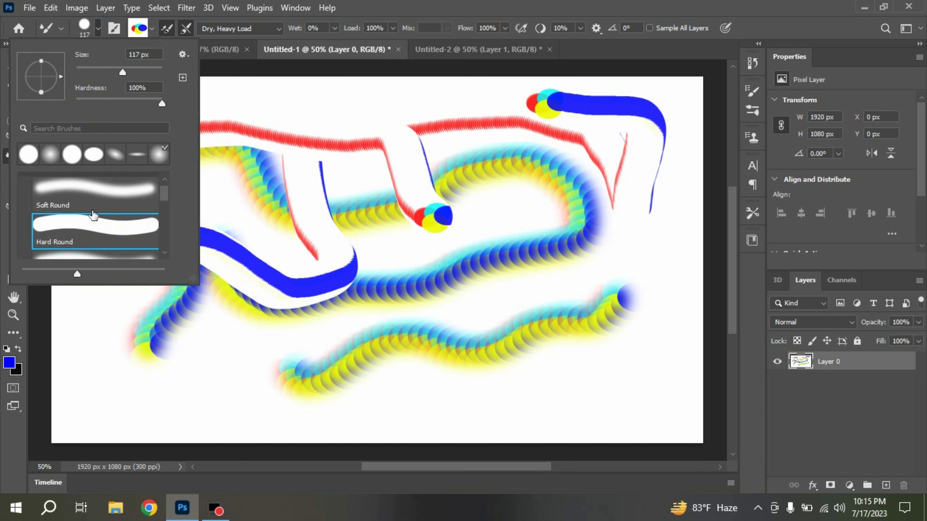
click(94, 212)
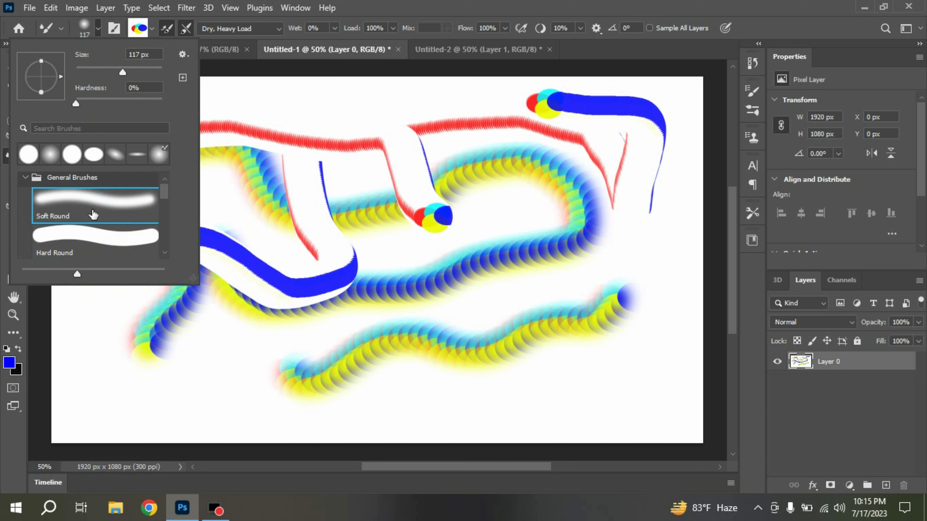
click(189, 385)
mouse_move(190, 385)
mouse_down()
mouse_move(235, 347)
mouse_move(202, 328)
mouse_move(153, 346)
mouse_move(88, 309)
mouse_move(76, 206)
mouse_move(114, 185)
mouse_move(191, 104)
mouse_move(241, 109)
mouse_up()
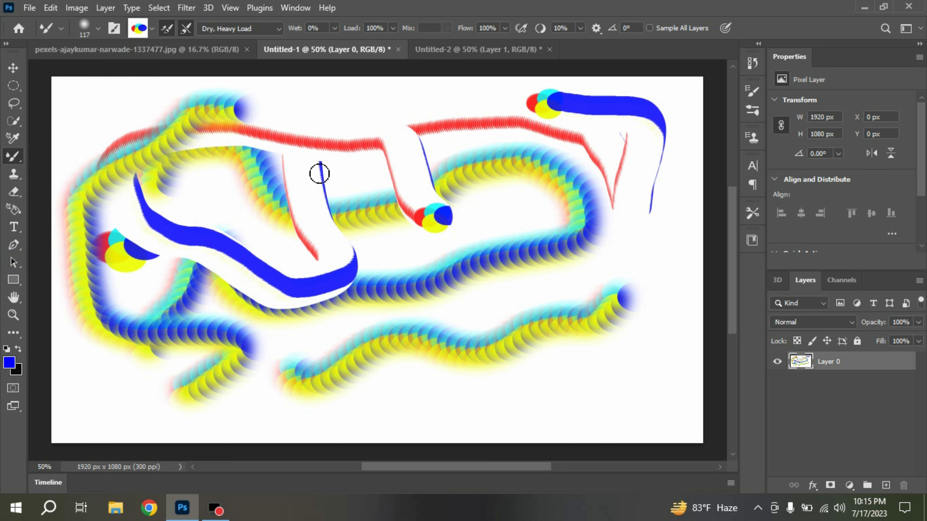
- Select the man in the photo with Quick Selection's subject selection and cut him out
click(141, 57)
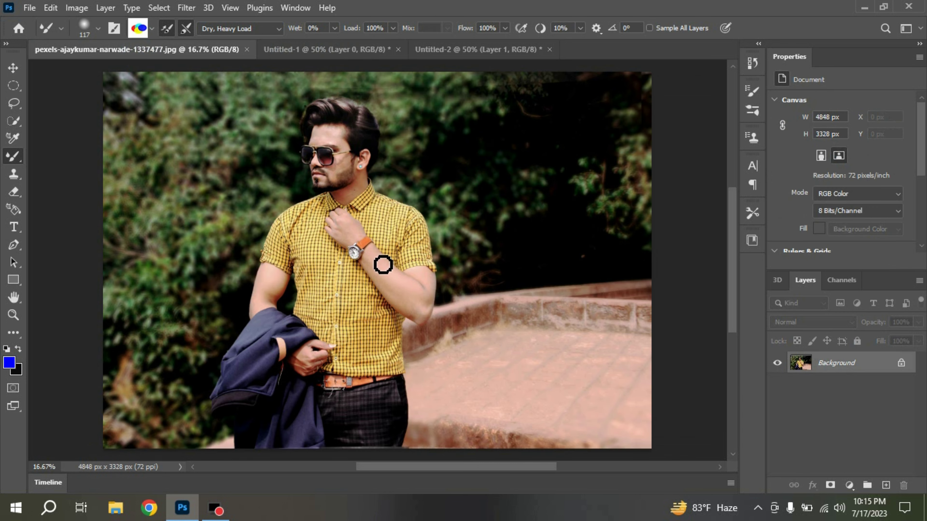
click(20, 115)
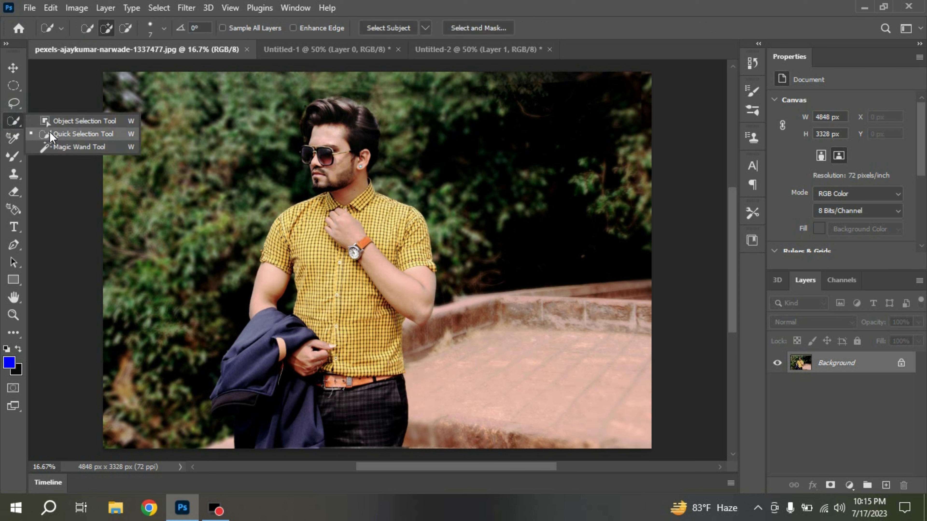
click(62, 133)
click(373, 27)
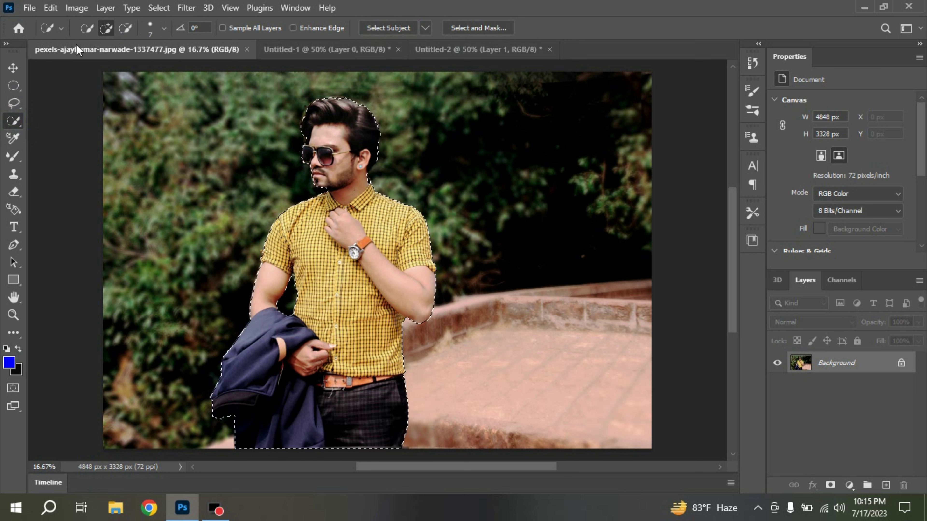
click(50, 8)
click(82, 86)
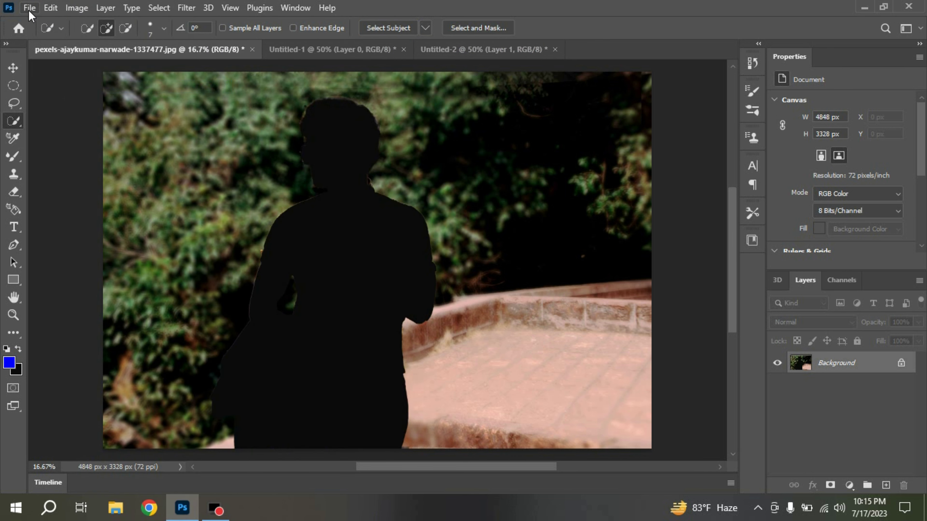
- Create a new white 1920 × 1080 px, 300 ppi document from the recent presets
click(29, 8)
click(42, 21)
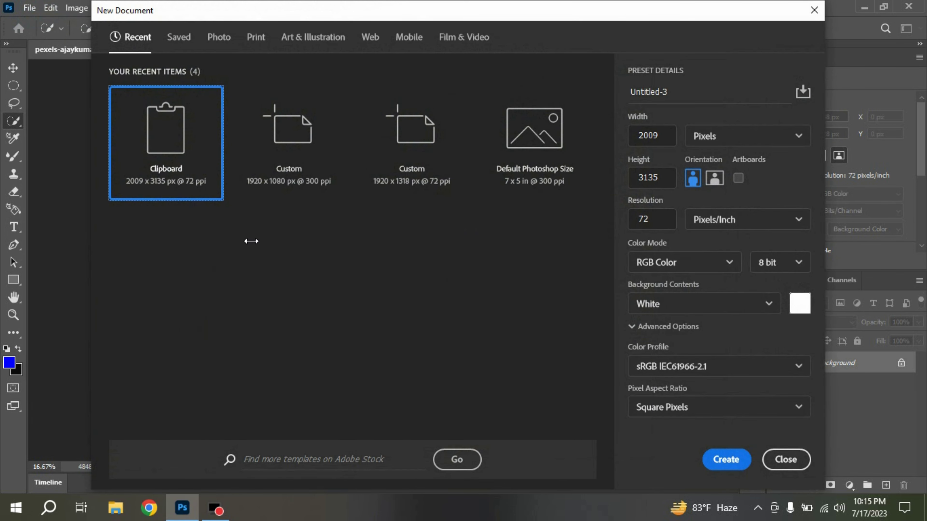
click(288, 179)
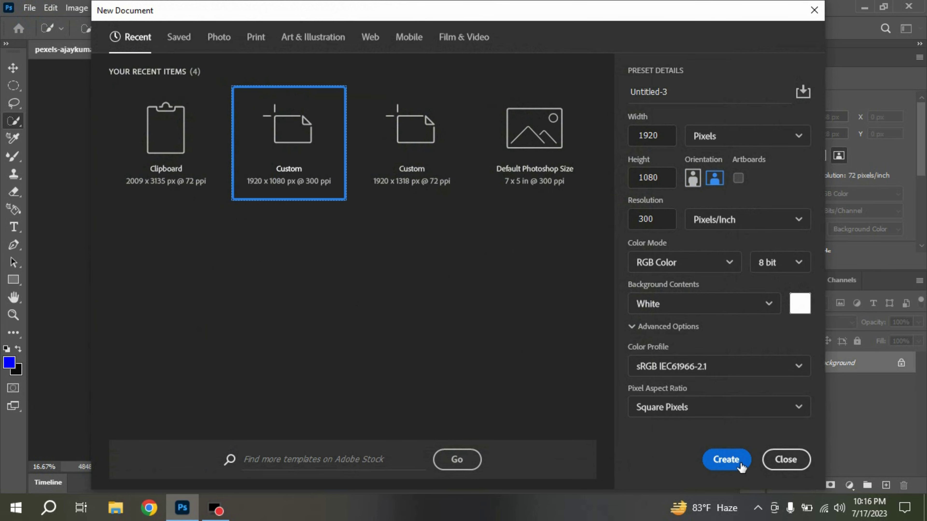
click(727, 459)
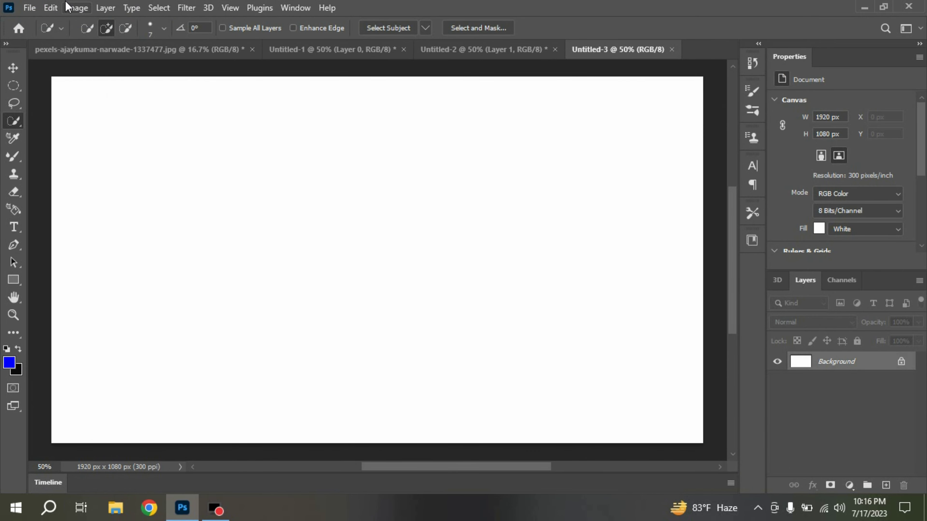
- Paste the cut-out man into Untitled-3 and zoom out to see the whole photo
click(50, 8)
click(104, 128)
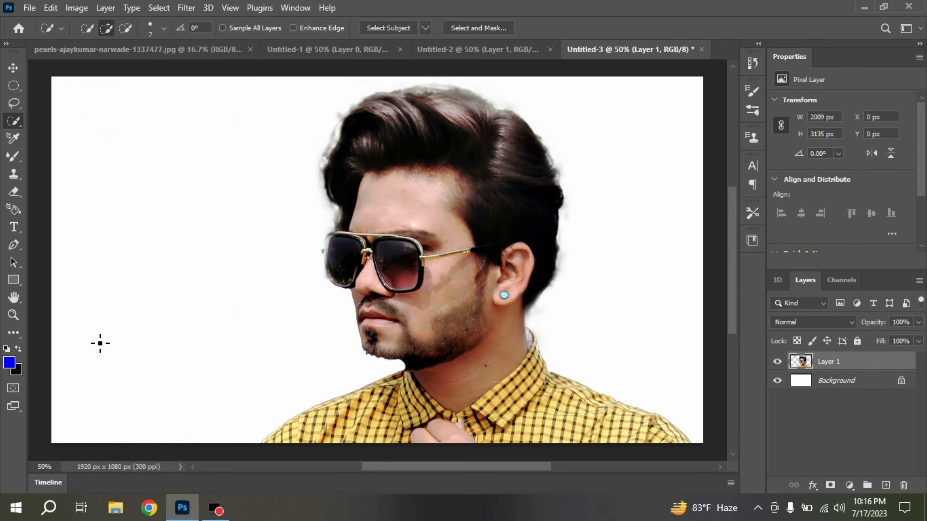
click(13, 315)
key(alt)
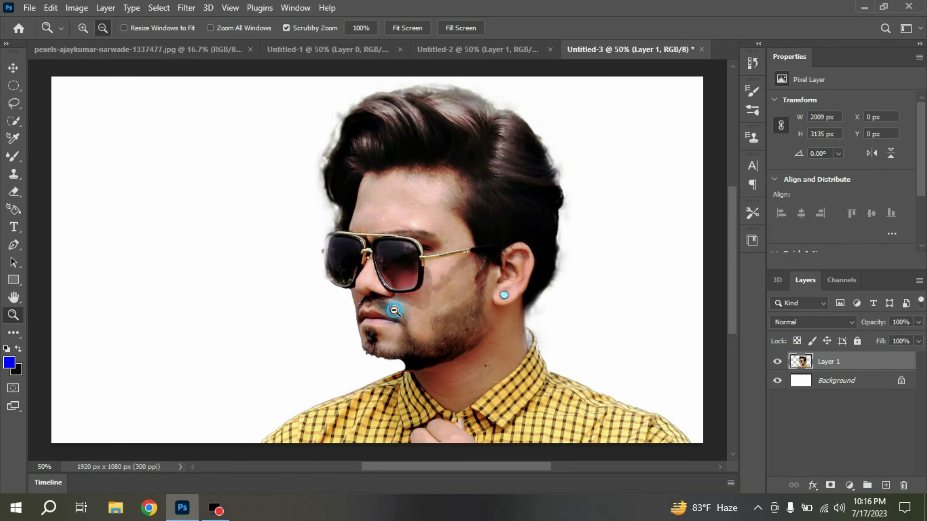
alt+click(395, 310)
alt+click(394, 311)
alt+click(395, 311)
alt+click(394, 311)
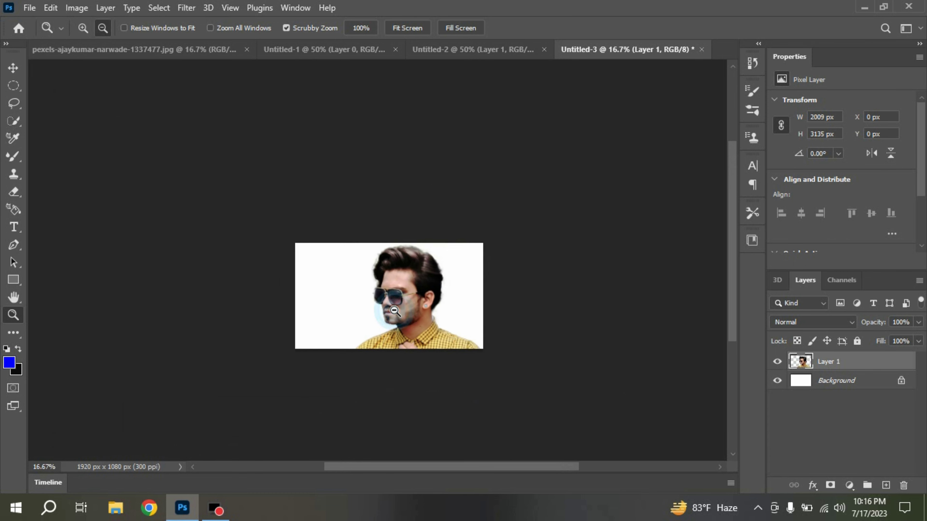
- Free-transform the man down to 609 × 743 px at the canvas's left edge
click(12, 69)
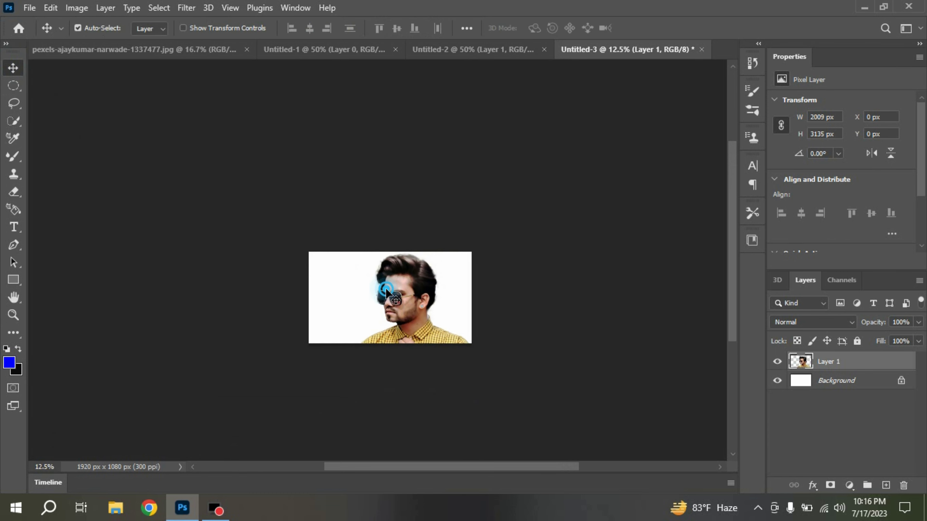
key(ctrl+t)
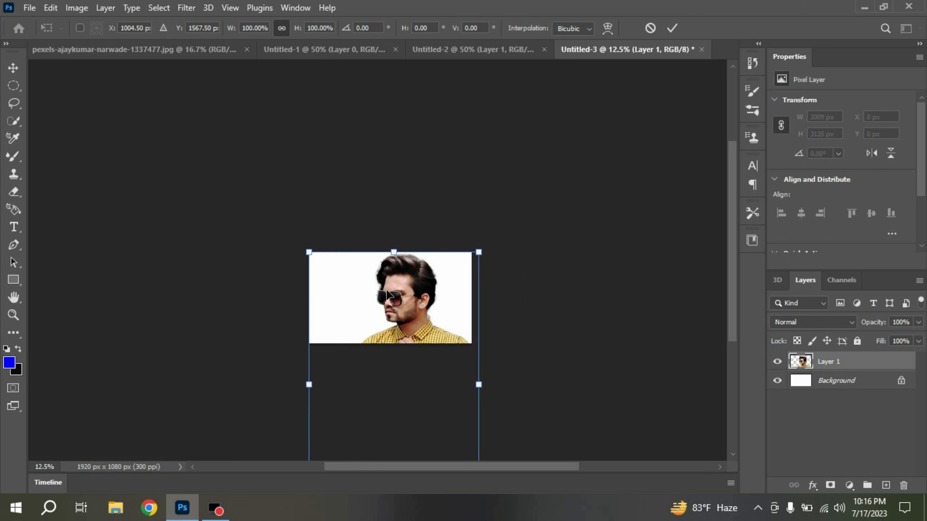
drag(729, 319, 736, 361)
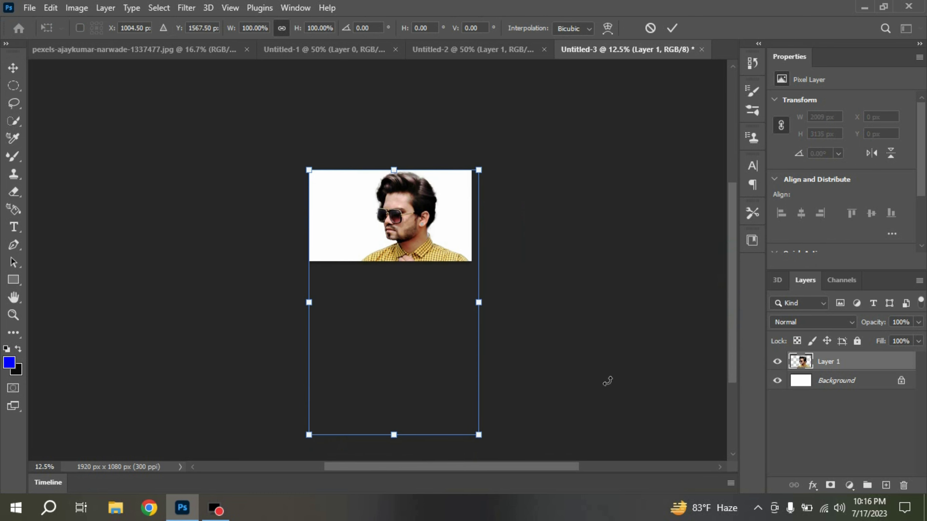
click(479, 434)
drag(479, 435, 361, 234)
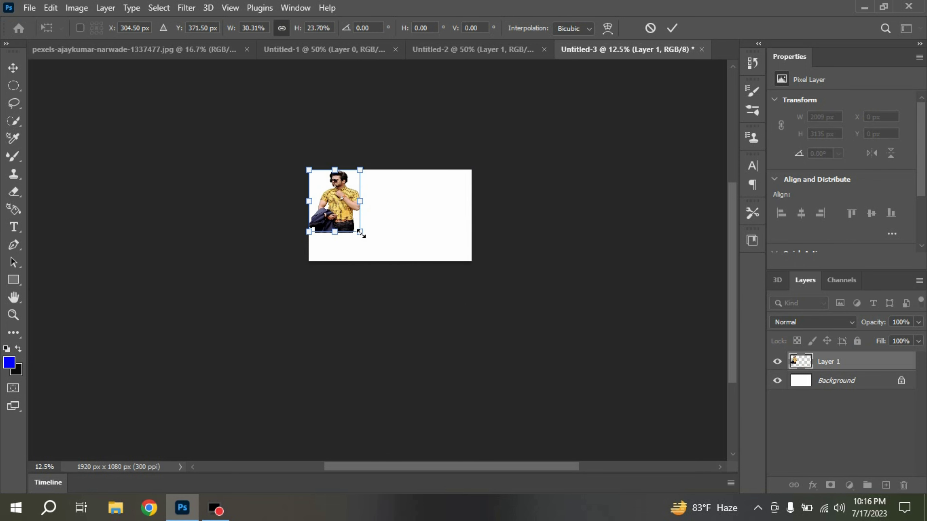
click(674, 28)
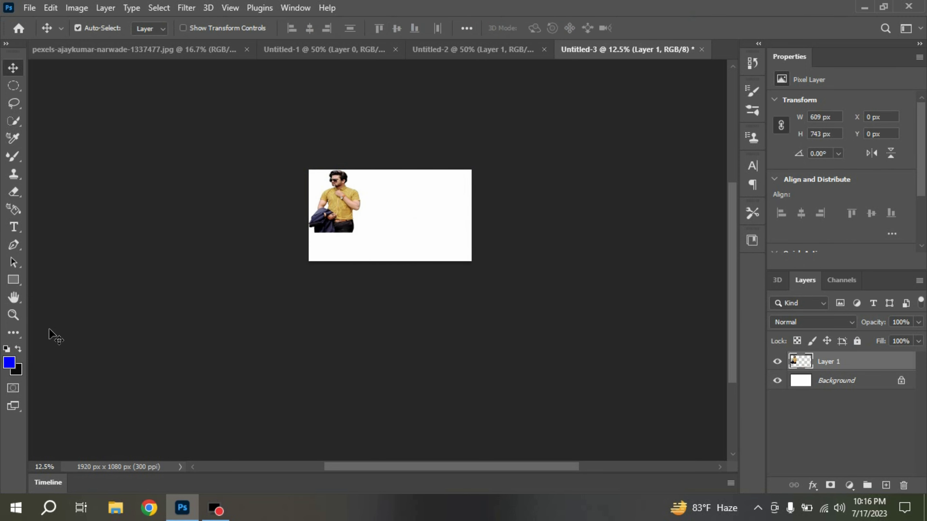
- Zoom the view back in to 50% and pan across the canvas
click(12, 318)
click(361, 182)
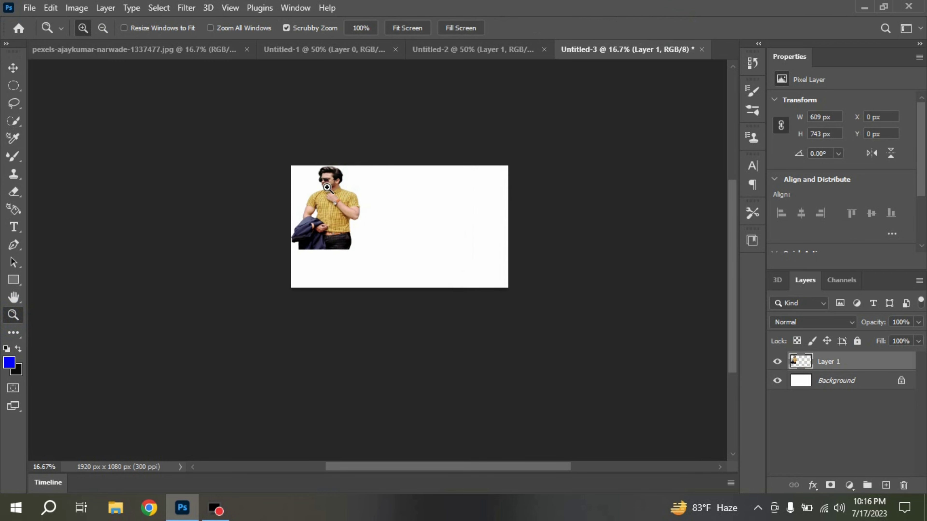
click(327, 187)
click(326, 187)
click(326, 187)
click(327, 188)
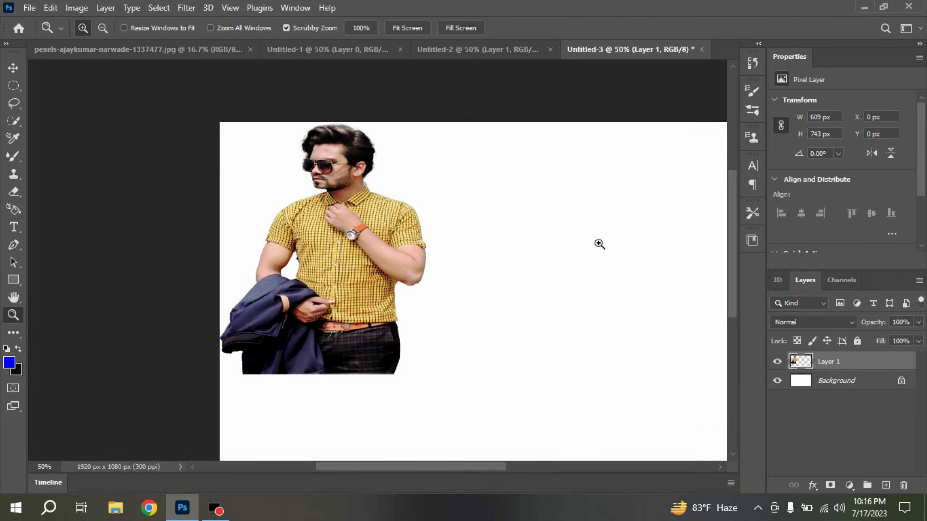
drag(424, 470, 470, 471)
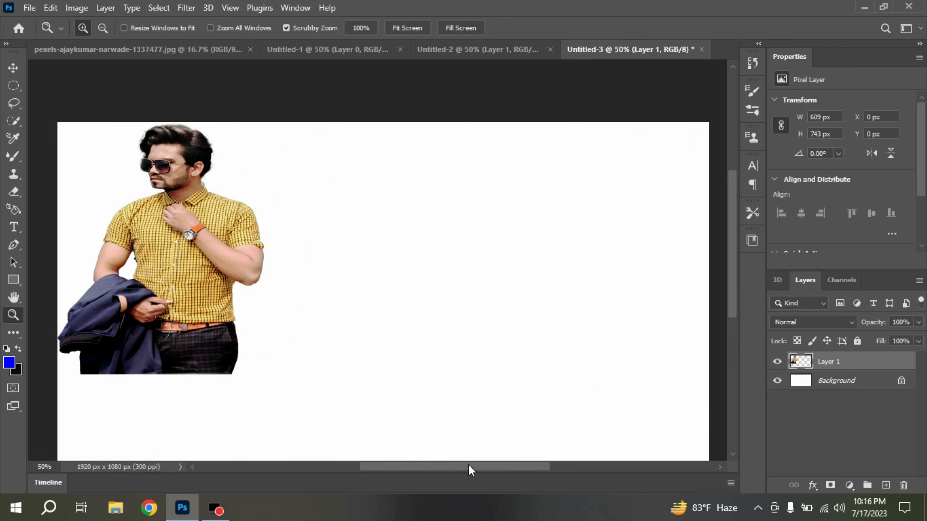
- With the Mixer Brush, sample the man's jacket and paint a looping navy-and-yellow stroke rightward
click(21, 157)
right_click(21, 158)
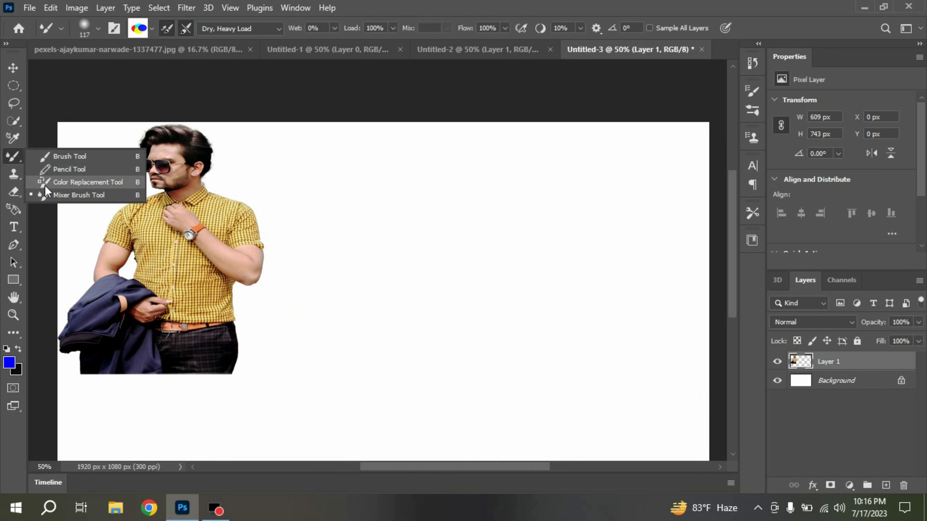
click(58, 196)
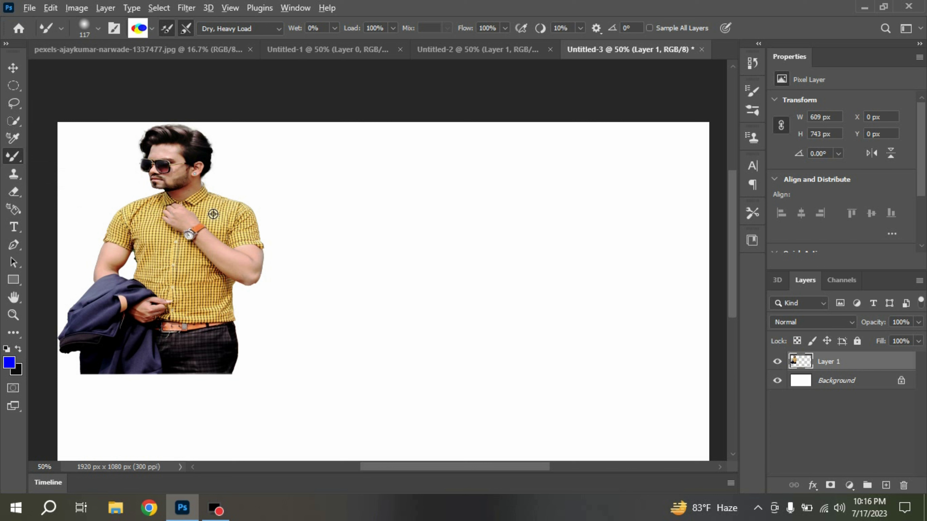
alt+click(147, 289)
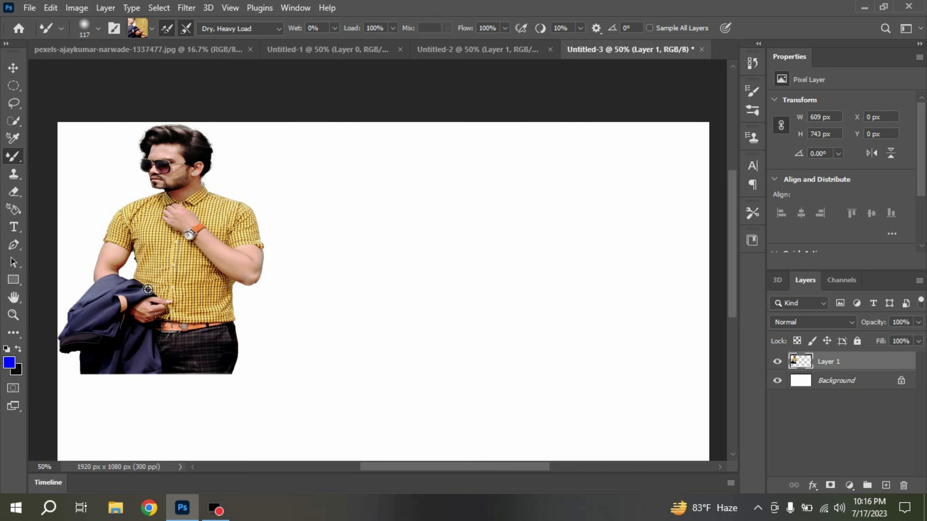
mouse_move(324, 250)
mouse_down()
mouse_move(346, 197)
mouse_move(407, 205)
mouse_move(426, 234)
mouse_move(484, 232)
mouse_move(512, 187)
mouse_move(595, 195)
mouse_move(603, 253)
mouse_move(551, 295)
mouse_move(566, 324)
mouse_move(621, 323)
mouse_move(646, 343)
mouse_move(636, 376)
mouse_move(569, 393)
mouse_move(510, 379)
mouse_move(483, 321)
mouse_move(448, 302)
mouse_move(363, 353)
mouse_move(328, 334)
mouse_move(316, 307)
mouse_move(319, 319)
mouse_move(294, 295)
mouse_move(283, 188)
mouse_move(301, 168)
mouse_move(416, 146)
mouse_move(477, 146)
mouse_up()
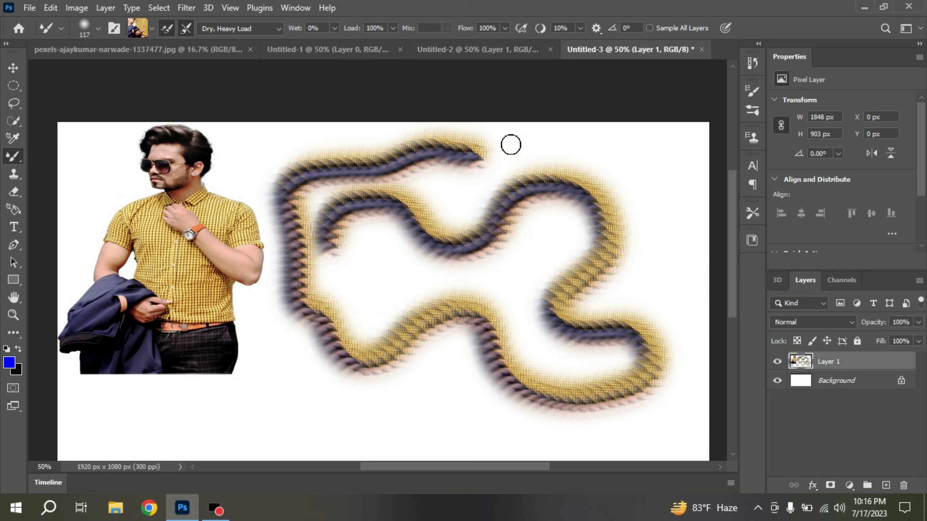
- In Untitled-2, sample the fluid-art image and paint a pink-and-gold stroke right, then back left
click(346, 50)
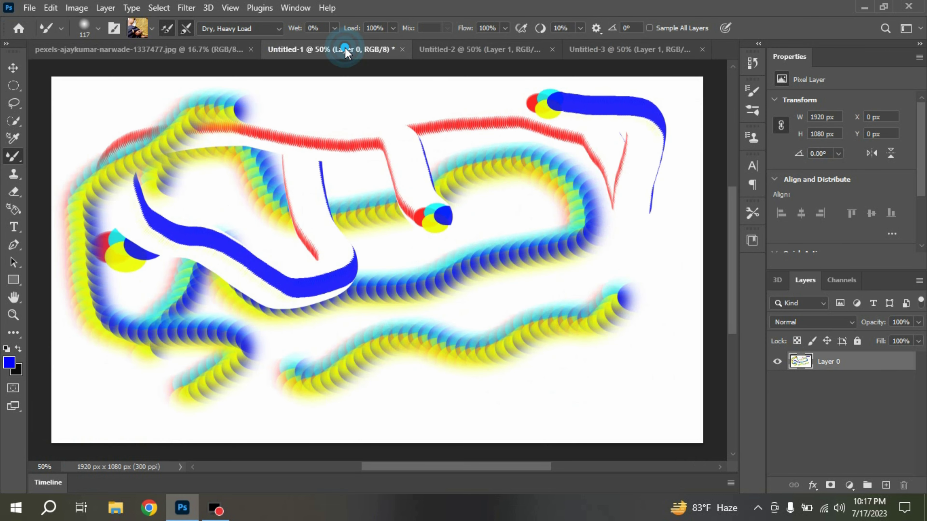
click(474, 51)
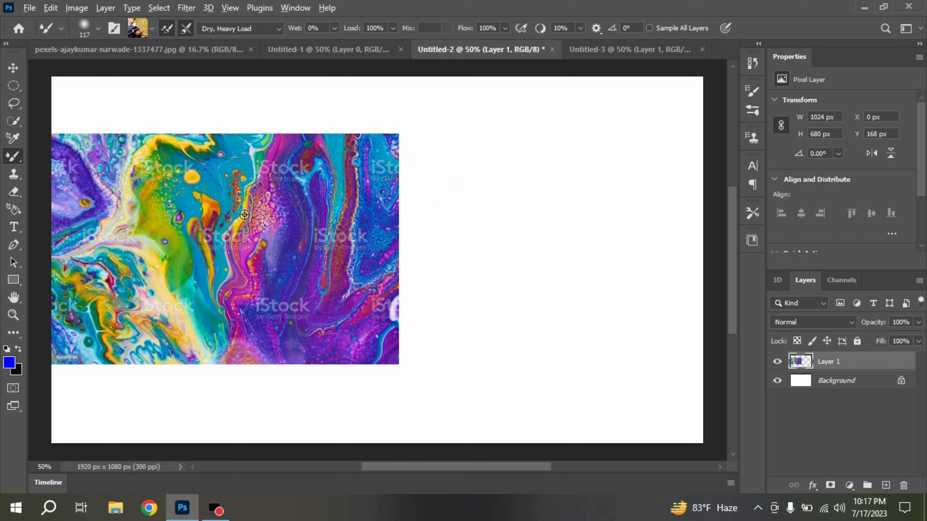
alt+click(255, 212)
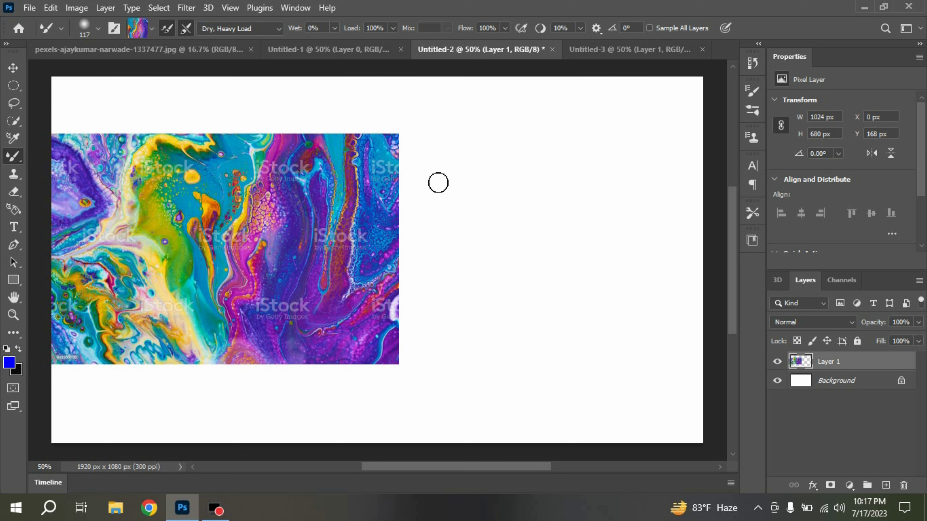
mouse_move(438, 182)
mouse_down()
mouse_move(468, 140)
mouse_move(528, 197)
mouse_move(619, 149)
mouse_move(679, 174)
mouse_up()
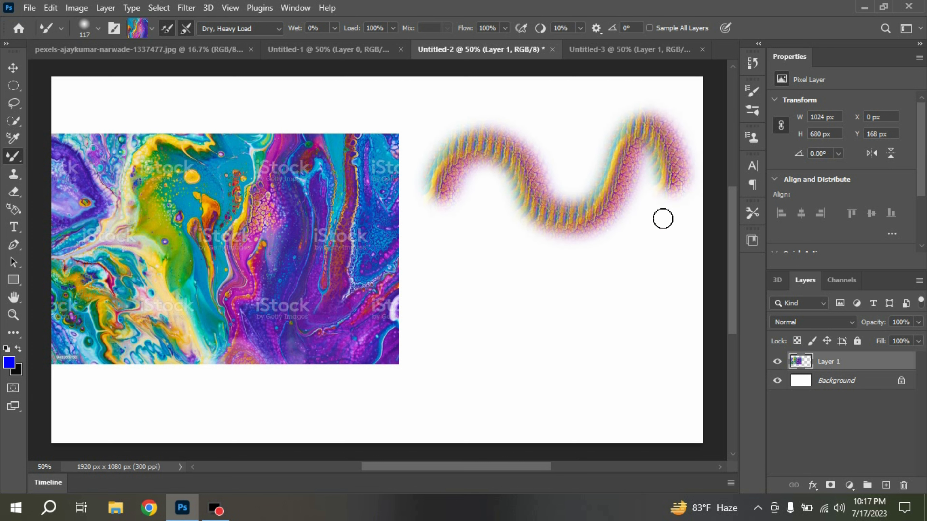
mouse_move(663, 219)
mouse_down()
mouse_move(636, 284)
mouse_move(682, 338)
mouse_move(666, 352)
mouse_move(604, 372)
mouse_move(559, 311)
mouse_move(523, 309)
mouse_move(490, 315)
mouse_move(471, 359)
mouse_move(372, 391)
mouse_move(359, 411)
mouse_move(199, 397)
mouse_move(192, 385)
mouse_move(229, 359)
mouse_move(407, 323)
mouse_move(446, 300)
mouse_move(453, 265)
mouse_move(418, 230)
mouse_move(410, 199)
mouse_move(417, 112)
mouse_move(381, 98)
mouse_move(113, 97)
mouse_up()
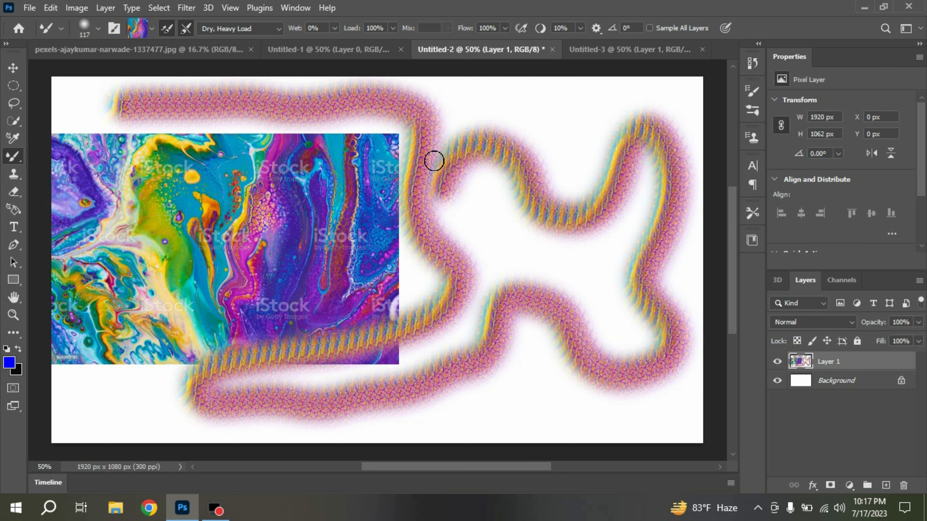